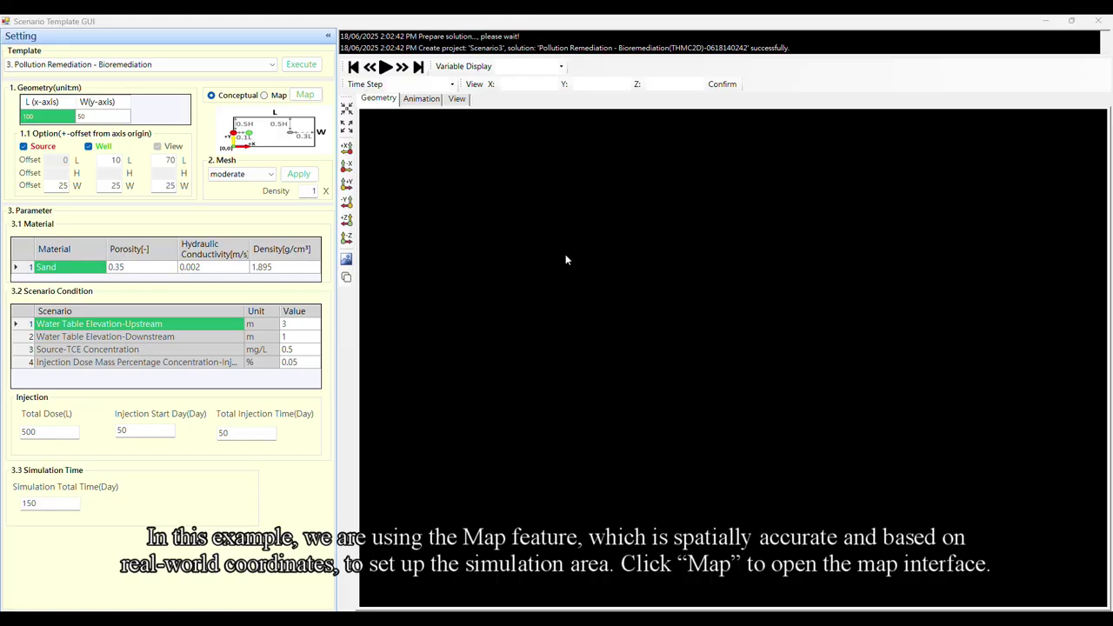
- Open the map and set the simulation domain boundary around the College of Hakka building
{"action": "left_click", "coordinate": [305, 96]}
{"action": "left_click", "coordinate": [312, 98]}
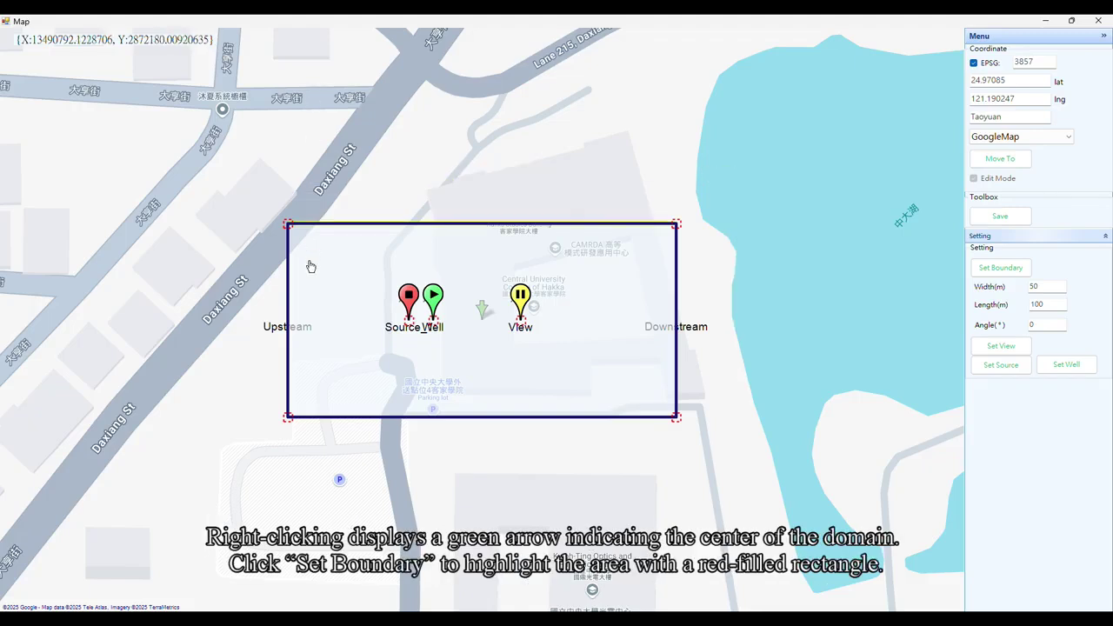
{"action": "right_click", "coordinate": [430, 341]}
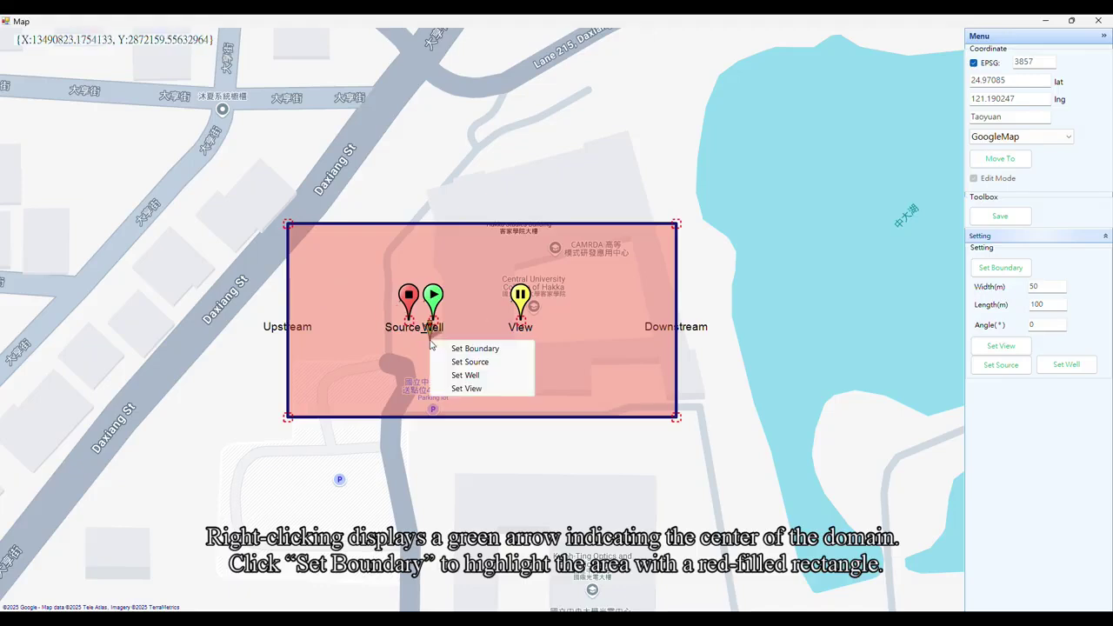
{"action": "left_click", "coordinate": [456, 351]}
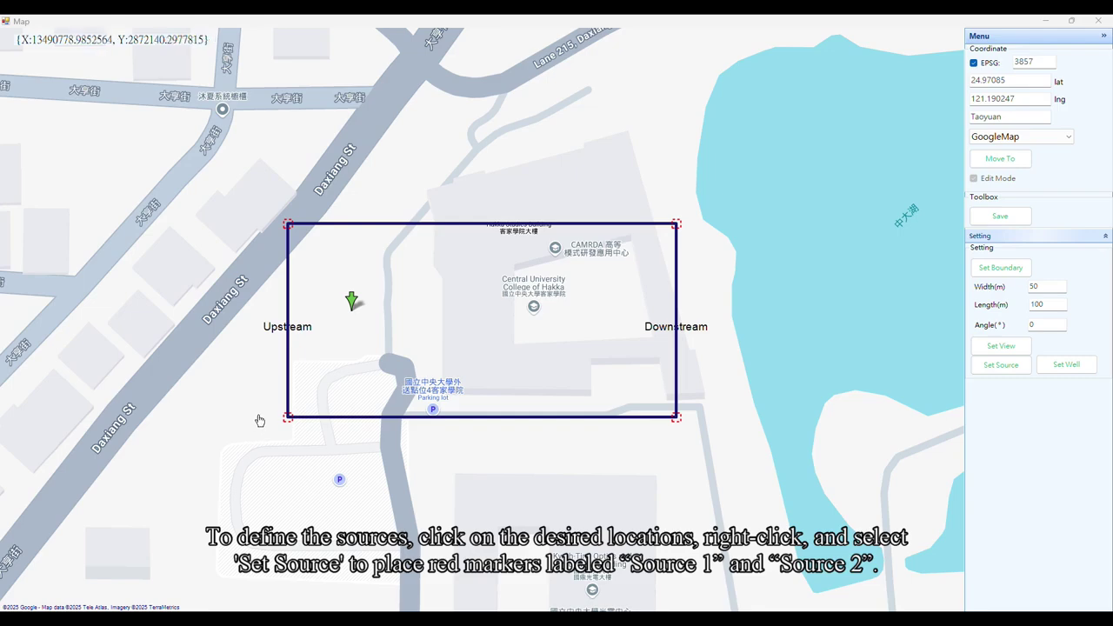
- Place two pollution sources near the upstream side, Source_1 in the lower half and Source_2 near the upper boundary
{"action": "left_click", "coordinate": [337, 357]}
{"action": "right_click", "coordinate": [337, 356]}
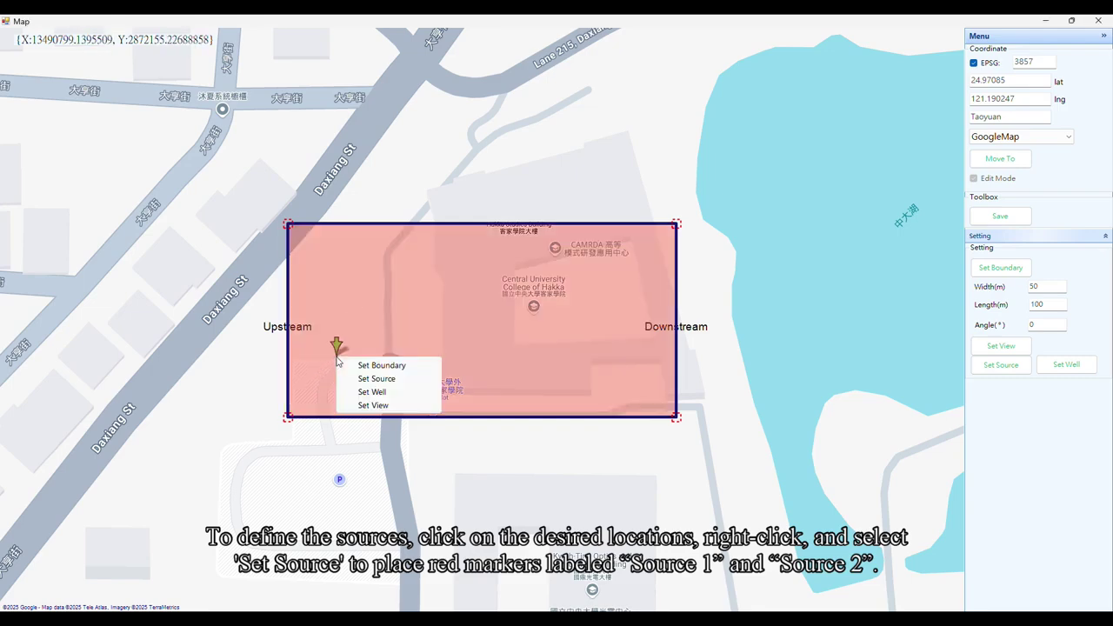
{"action": "left_click", "coordinate": [374, 379]}
{"action": "left_click", "coordinate": [335, 251]}
{"action": "right_click", "coordinate": [335, 252]}
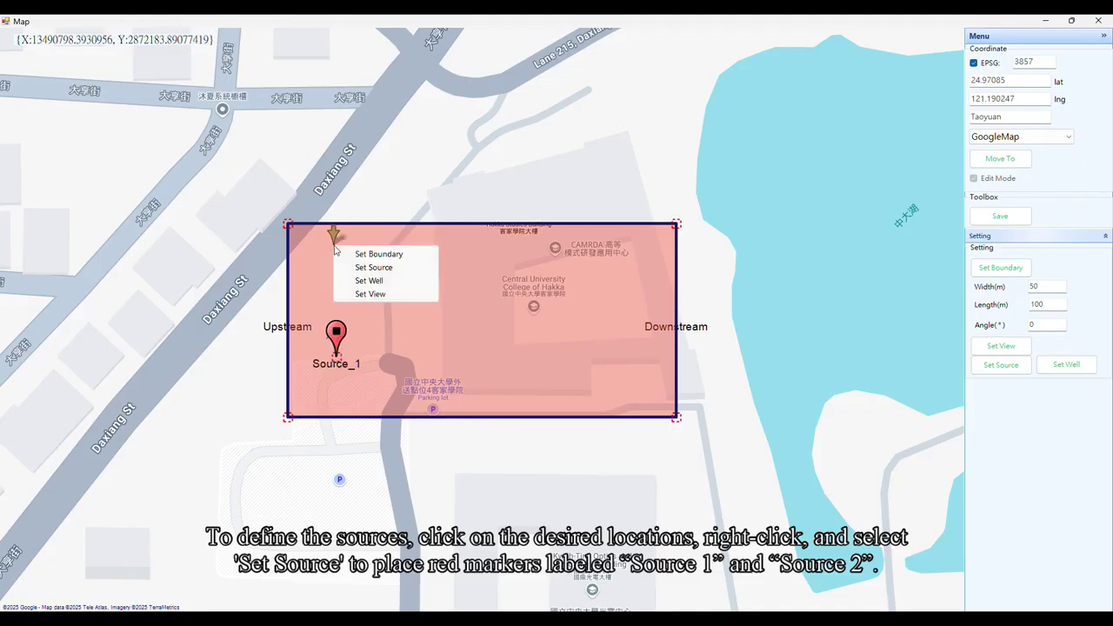
{"action": "left_click", "coordinate": [371, 274]}
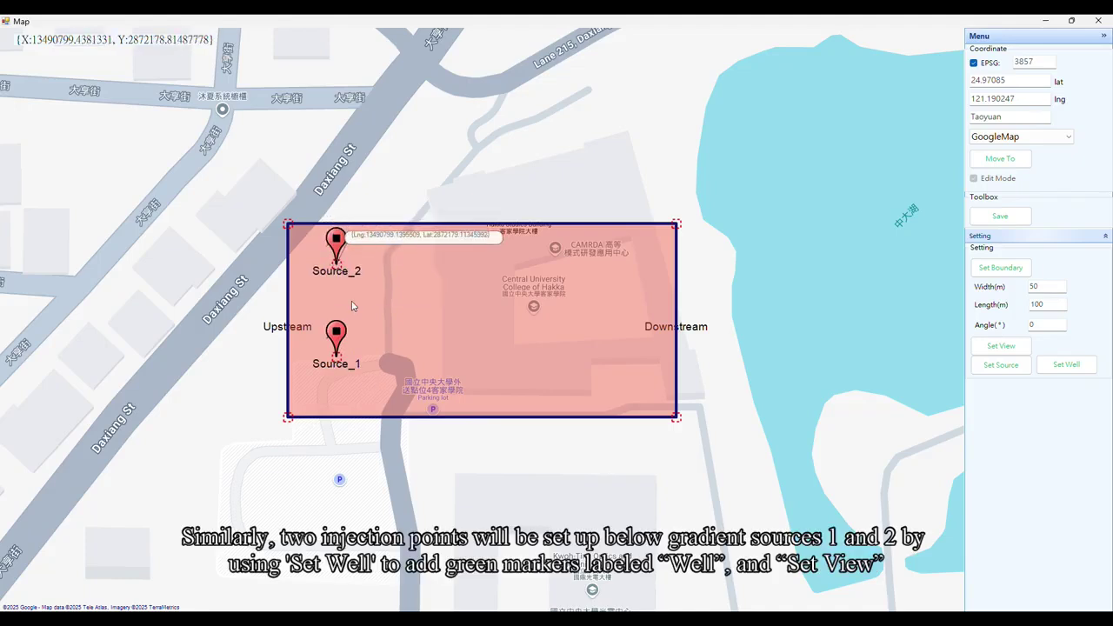
- Place two injection wells, one just downstream of each source
{"action": "left_click", "coordinate": [373, 352]}
{"action": "right_click", "coordinate": [373, 353]}
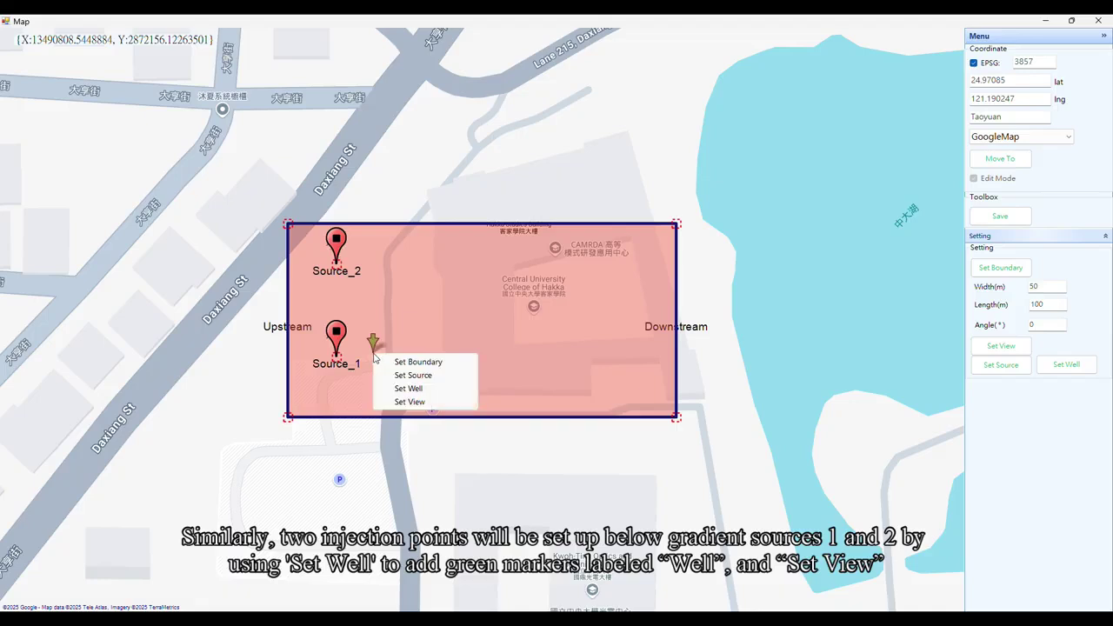
{"action": "left_click", "coordinate": [414, 390]}
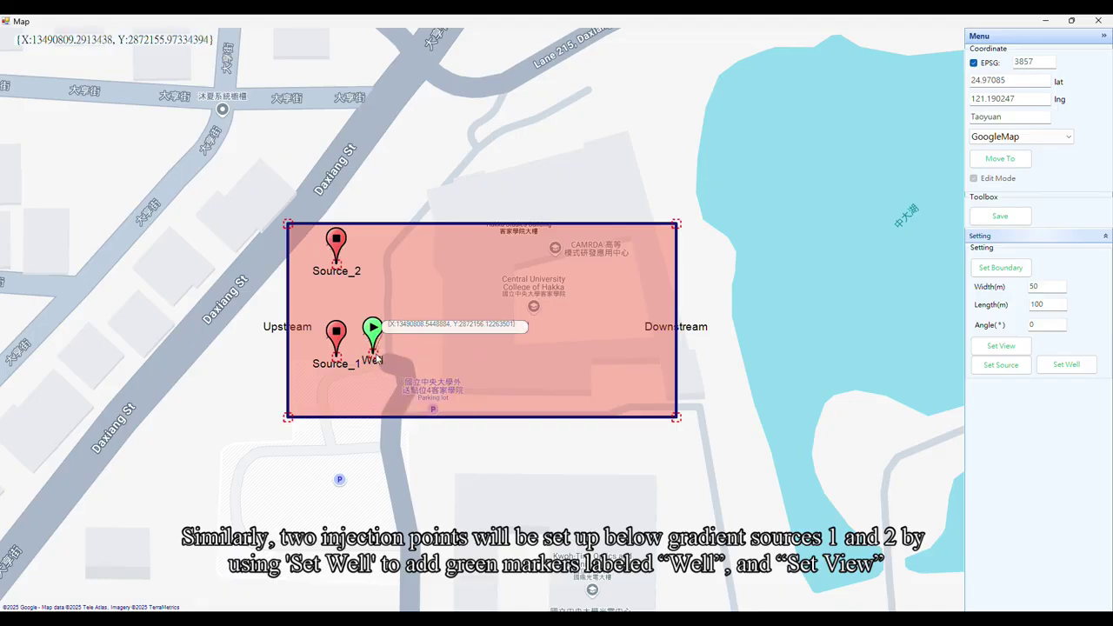
{"action": "left_click", "coordinate": [380, 265]}
{"action": "right_click", "coordinate": [380, 265]}
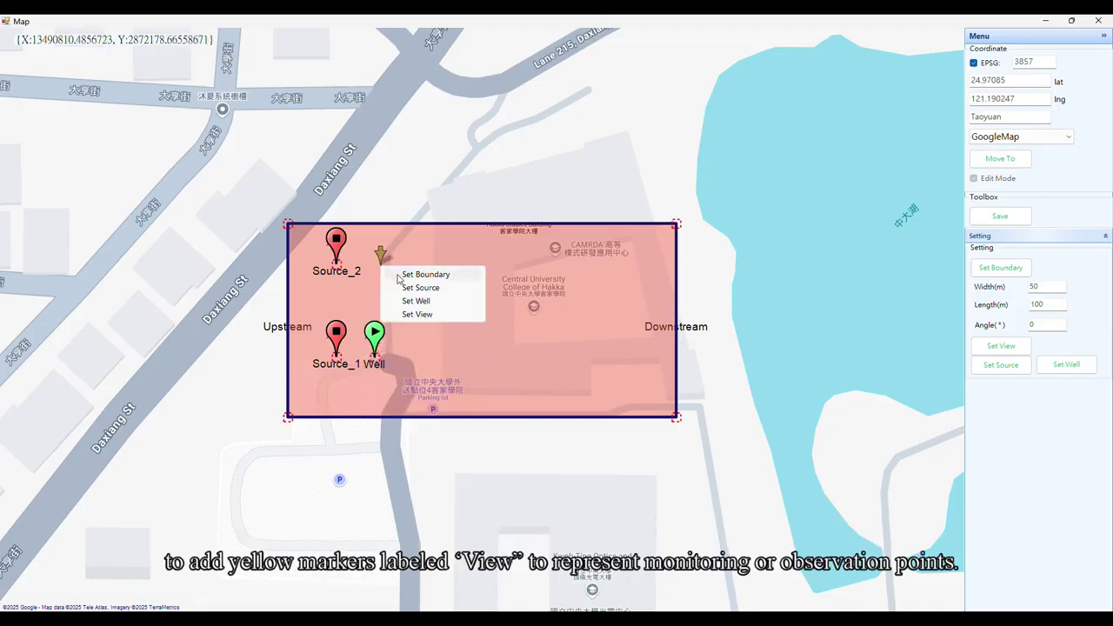
{"action": "left_click", "coordinate": [415, 302]}
- Place a View observation point slightly downstream of the domain's centre and close the map to save the geometry
{"action": "right_click", "coordinate": [533, 321]}
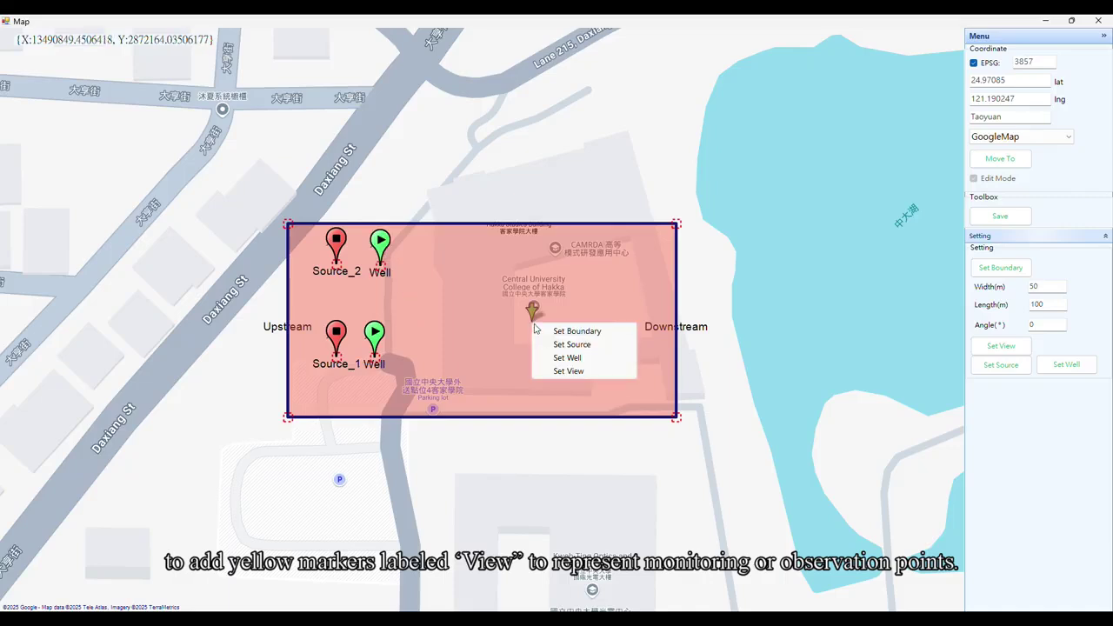
{"action": "left_click", "coordinate": [558, 372]}
{"action": "mouse_move", "coordinate": [526, 323]}
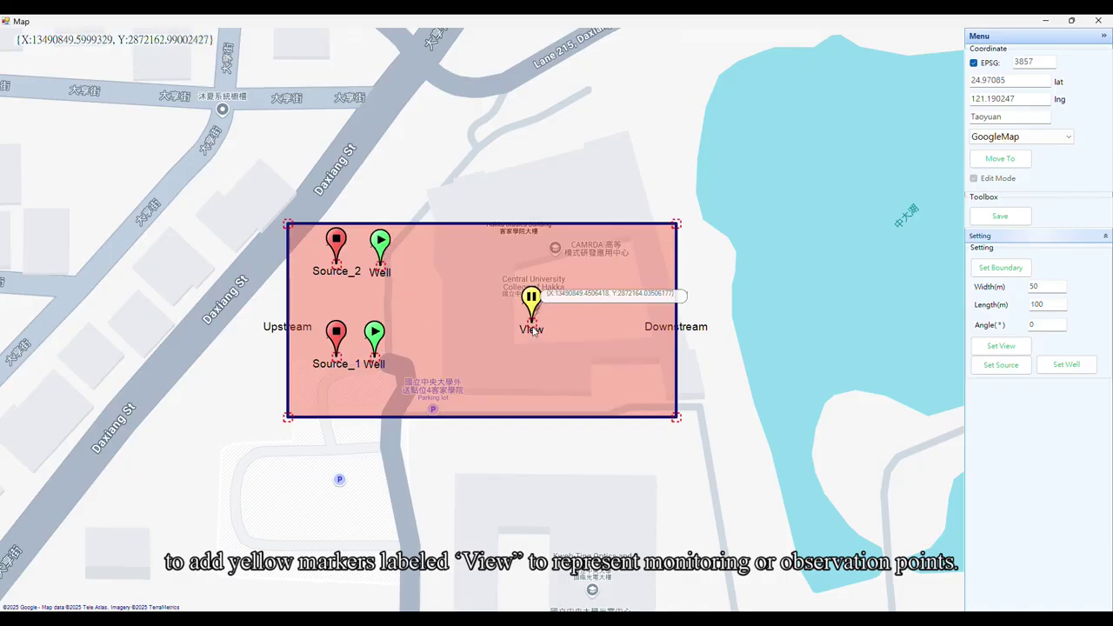
{"action": "left_click_drag", "start_coordinate": [527, 326], "coordinate": [525, 326]}
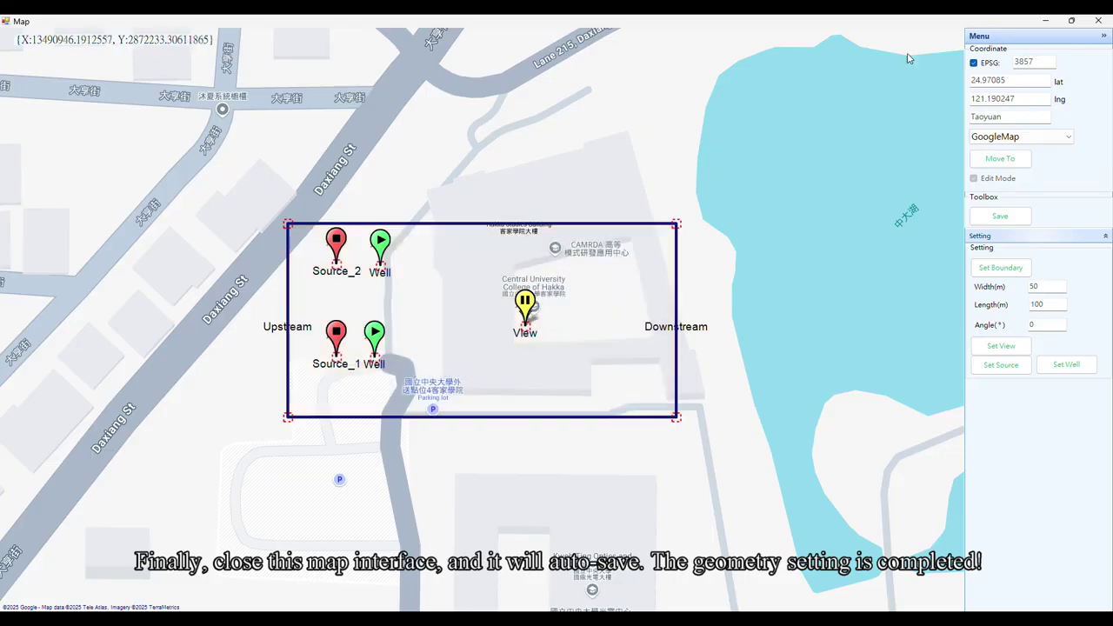
{"action": "left_click", "coordinate": [1099, 20]}
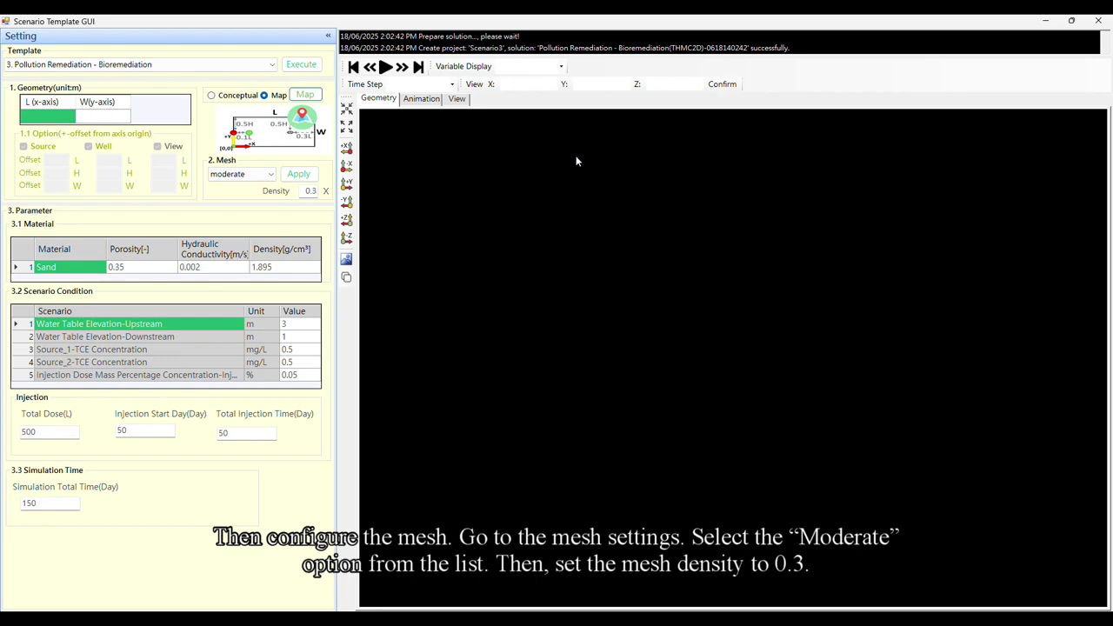
- Set the mesh to moderate with a density of 0.3
{"action": "left_click", "coordinate": [270, 176]}
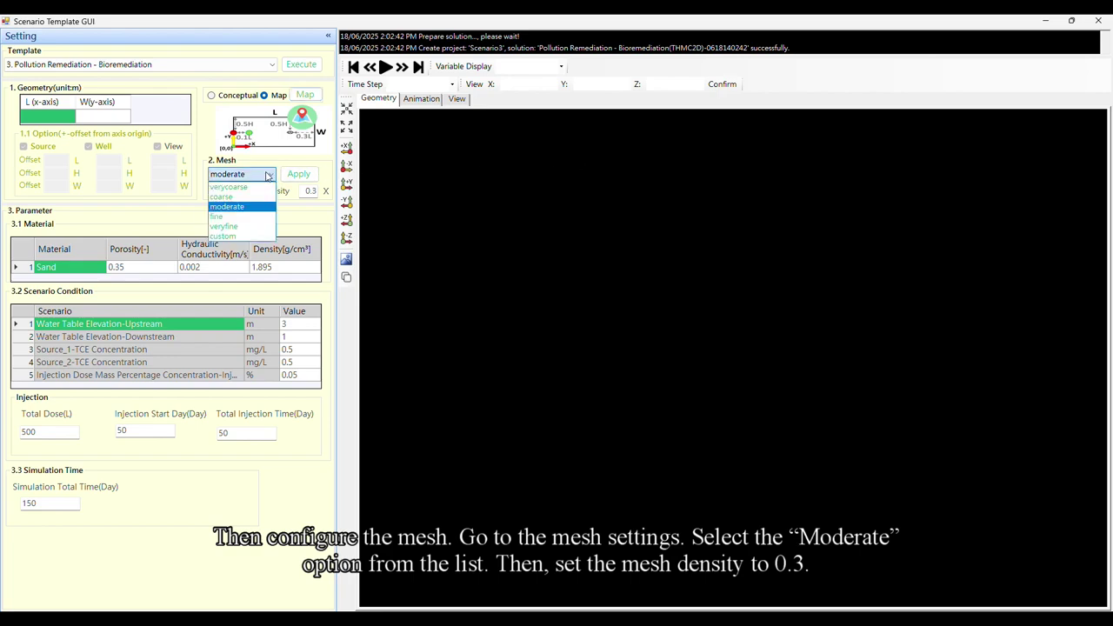
{"action": "left_click", "coordinate": [230, 207]}
{"action": "double_click", "coordinate": [311, 190]}
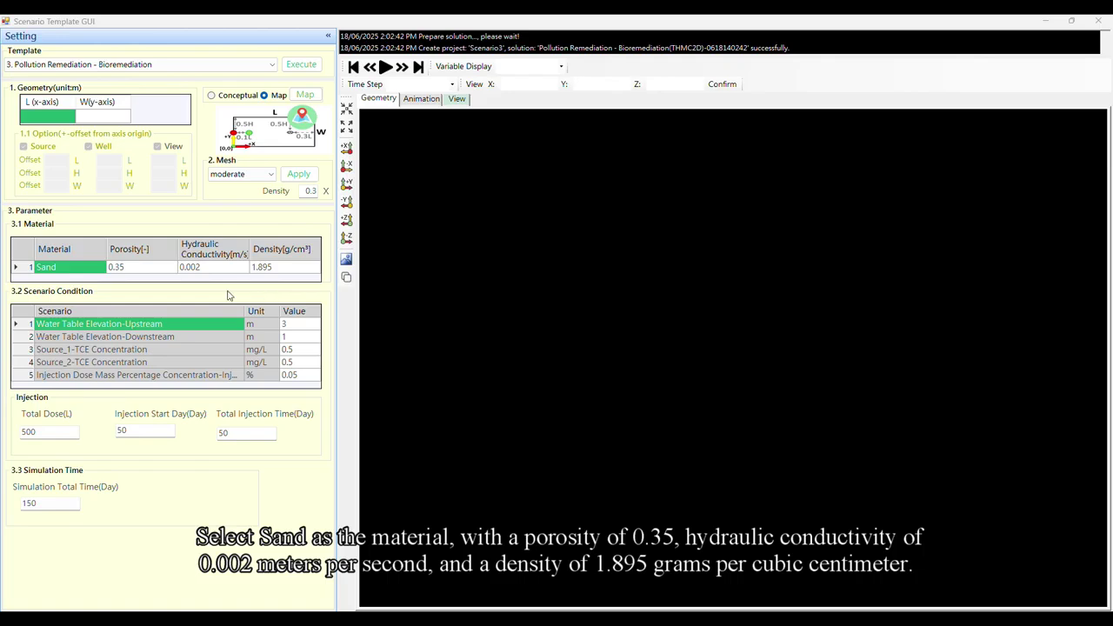
- Review the Sand material's porosity, hydraulic conductivity and density, and the upstream and downstream water table elevations
{"action": "left_click", "coordinate": [87, 268]}
{"action": "left_click", "coordinate": [128, 269]}
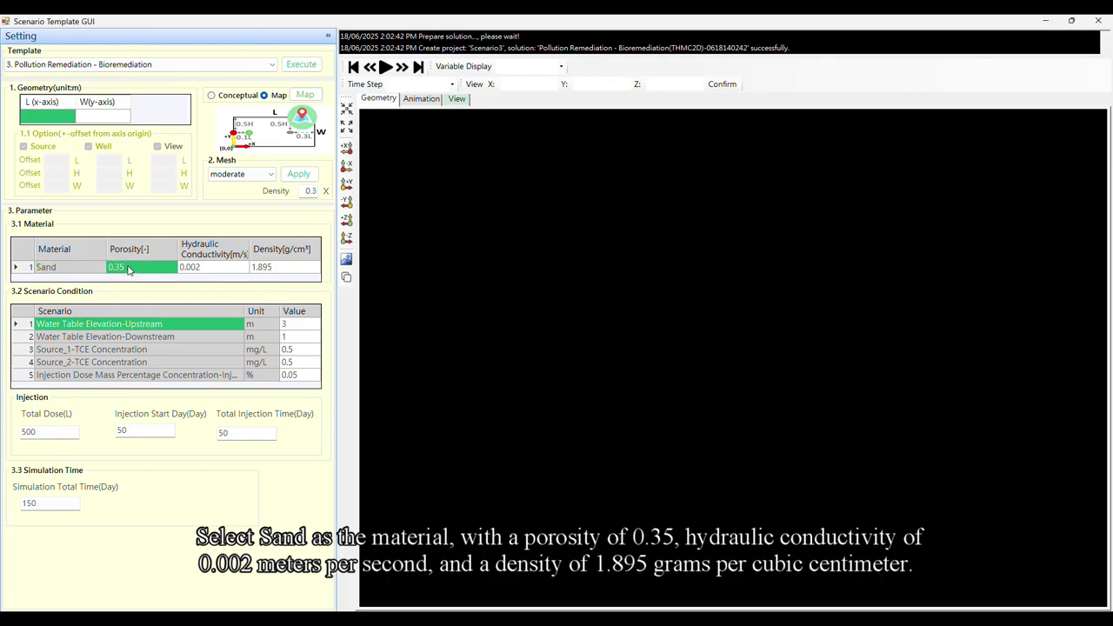
{"action": "left_click", "coordinate": [219, 273]}
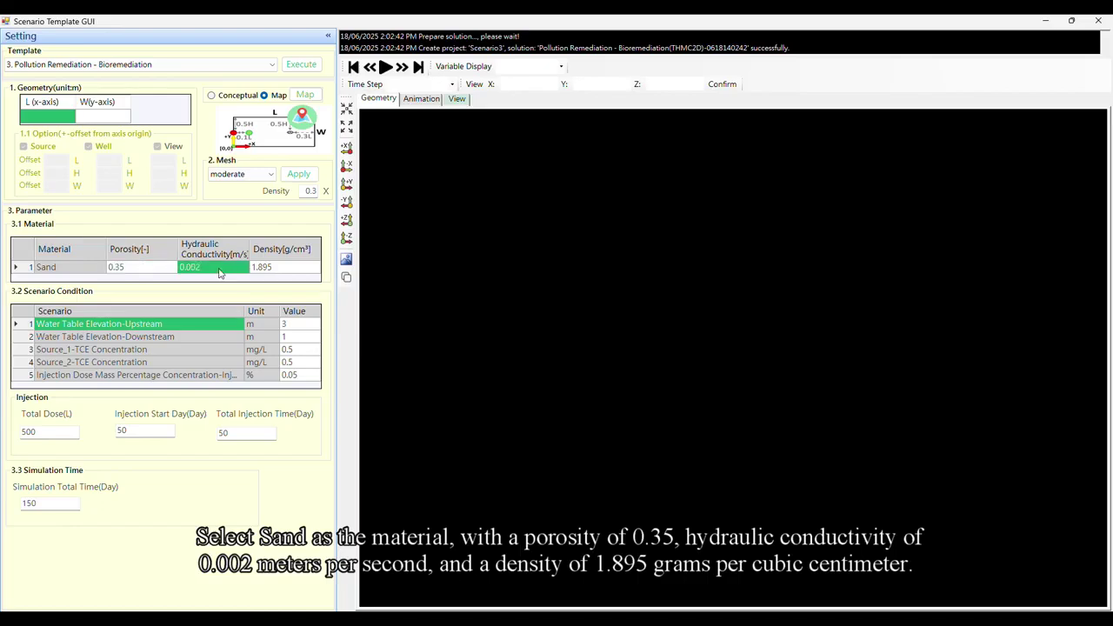
{"action": "left_click", "coordinate": [293, 273]}
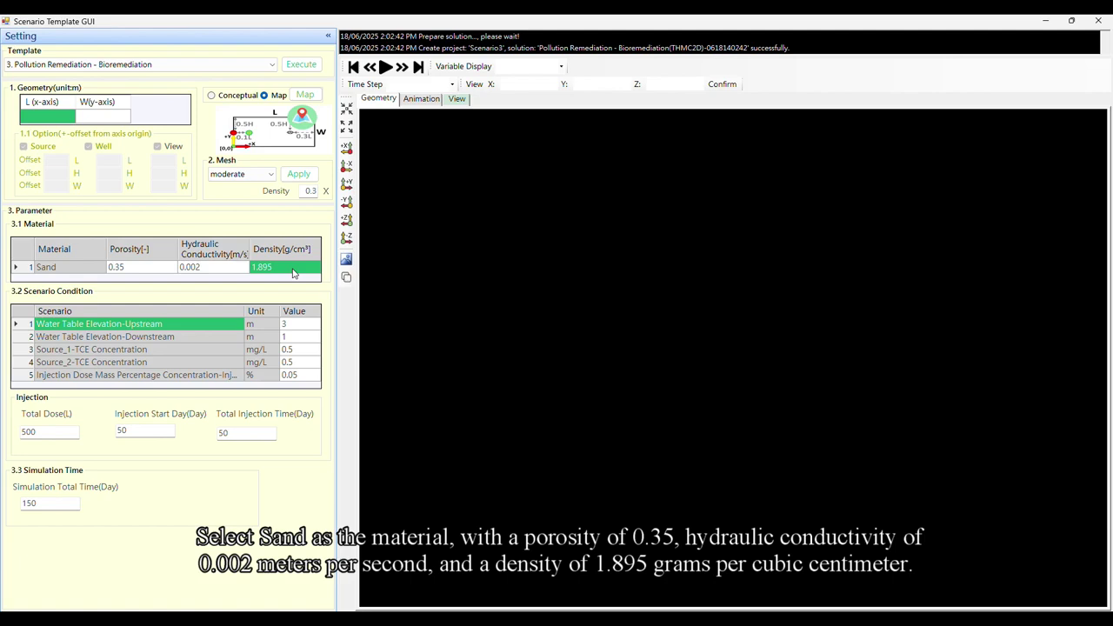
{"action": "left_click", "coordinate": [294, 325]}
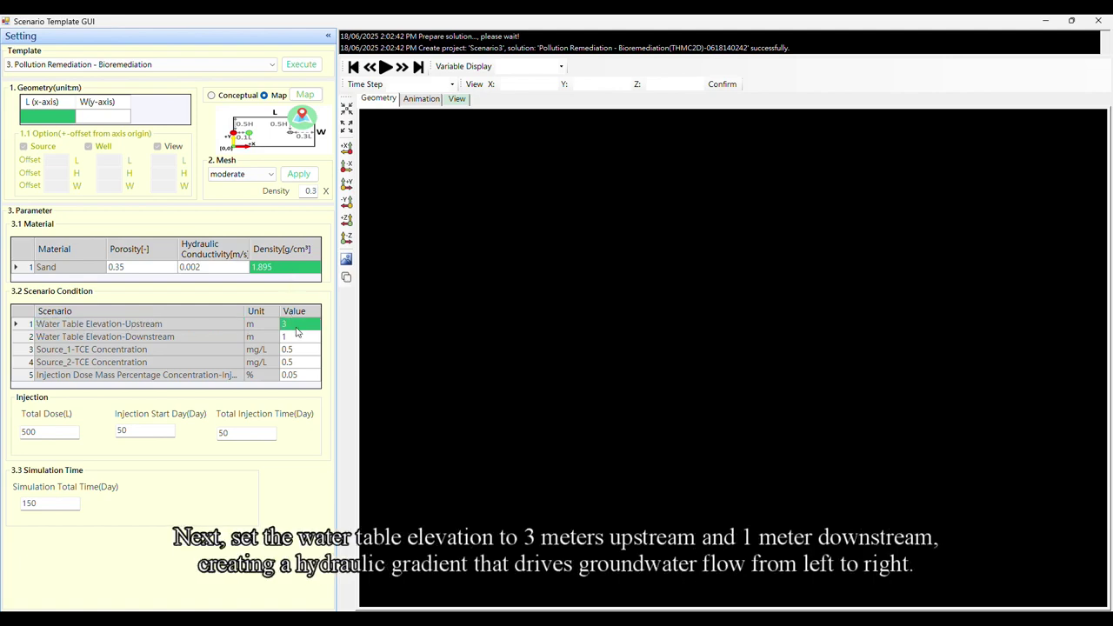
{"action": "left_click", "coordinate": [296, 337]}
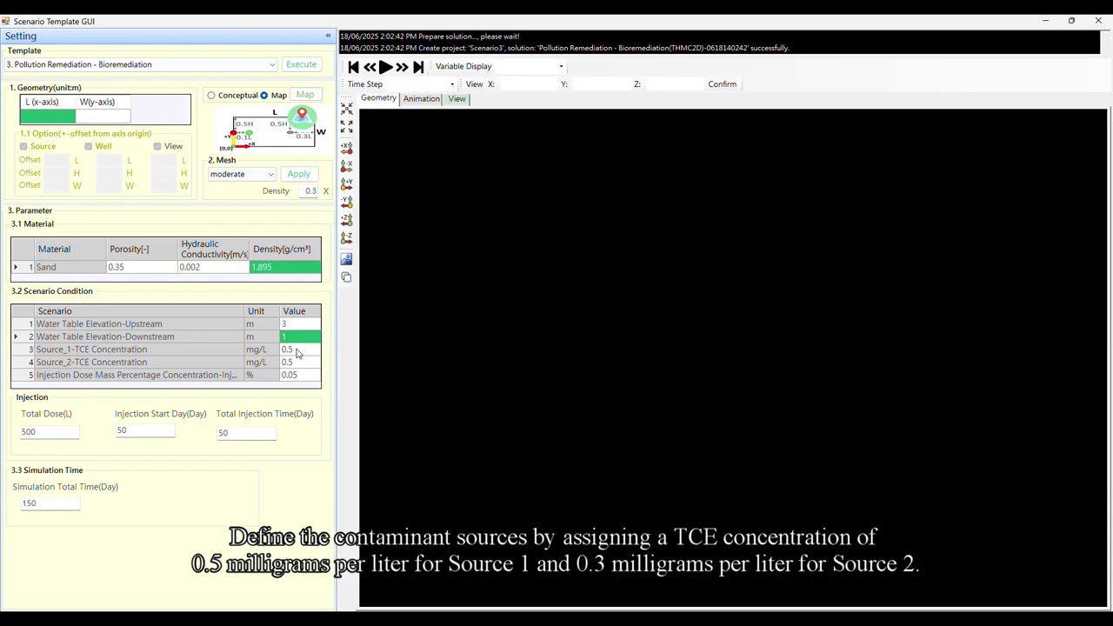
- Set the Source_2 TCE concentration to 0.3 mg/L and check the injection dose mass percentage
{"action": "left_click", "coordinate": [297, 350]}
{"action": "left_click", "coordinate": [297, 360]}
{"action": "left_click", "coordinate": [297, 360]}
{"action": "key", "text": "BackSpace"}
{"action": "type", "text": "3"}
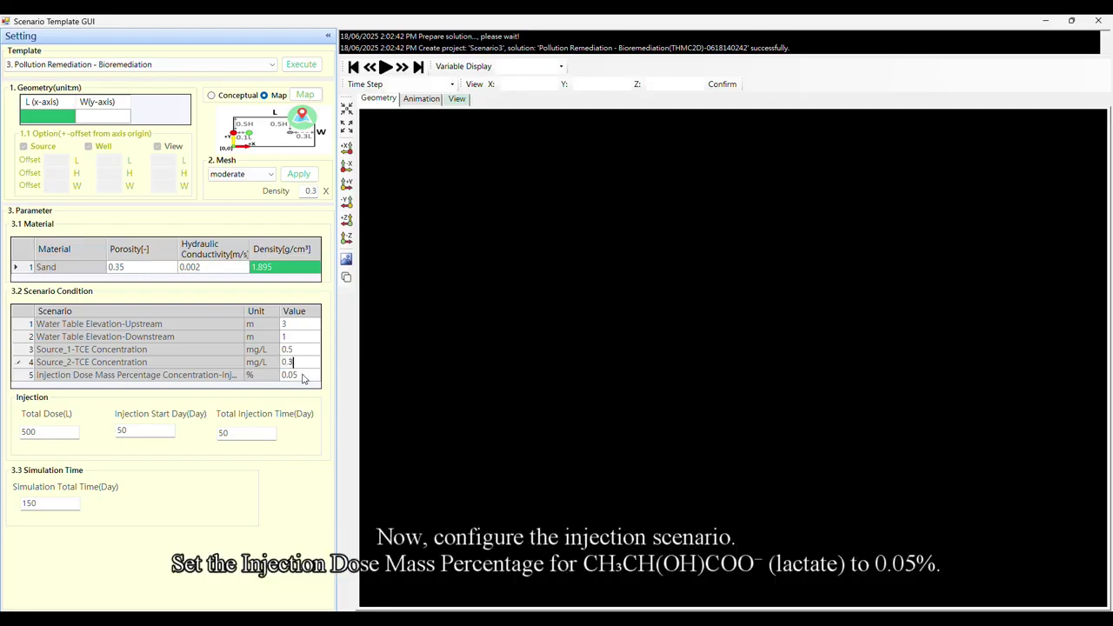
{"action": "left_click", "coordinate": [303, 375]}
{"action": "left_click", "coordinate": [302, 374]}
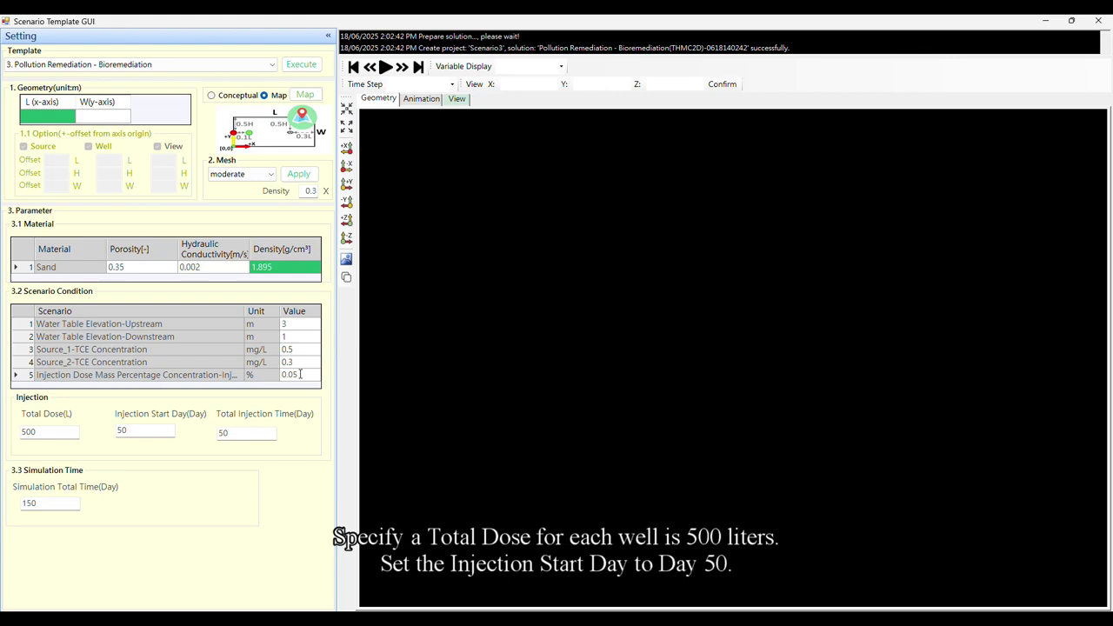
- Review the total dose, injection start day, total injection time and simulation total time
{"action": "left_click", "coordinate": [47, 432]}
{"action": "double_click", "coordinate": [47, 432]}
{"action": "left_click", "coordinate": [47, 432]}
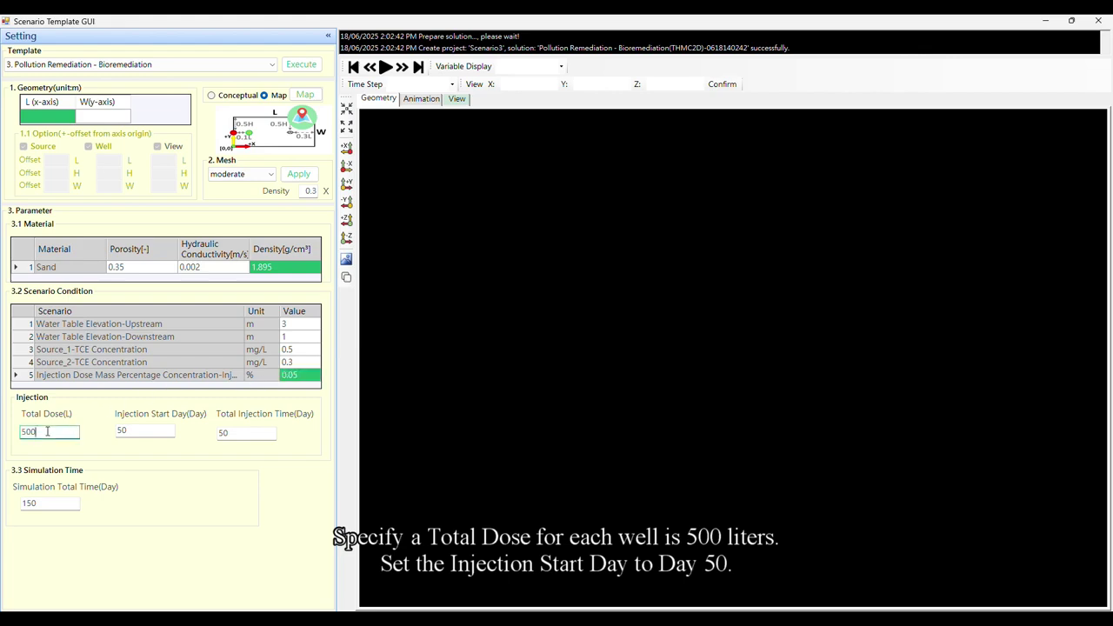
{"action": "left_click", "coordinate": [144, 433]}
{"action": "double_click", "coordinate": [144, 432]}
{"action": "left_click", "coordinate": [144, 432]}
{"action": "left_click", "coordinate": [243, 436]}
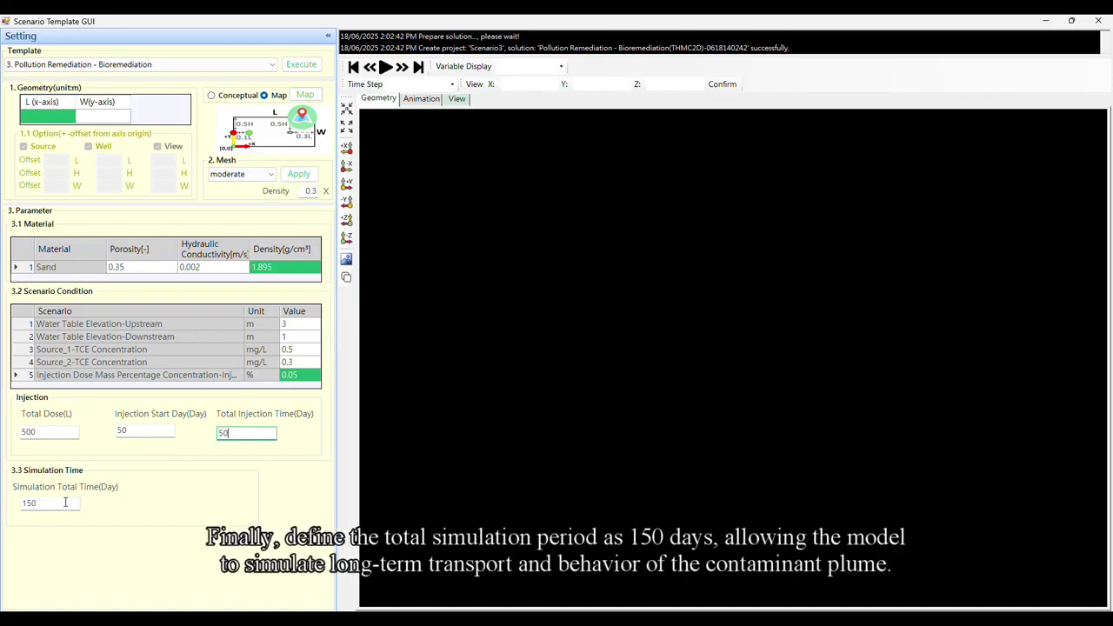
{"action": "left_click", "coordinate": [51, 506]}
{"action": "double_click", "coordinate": [50, 506]}
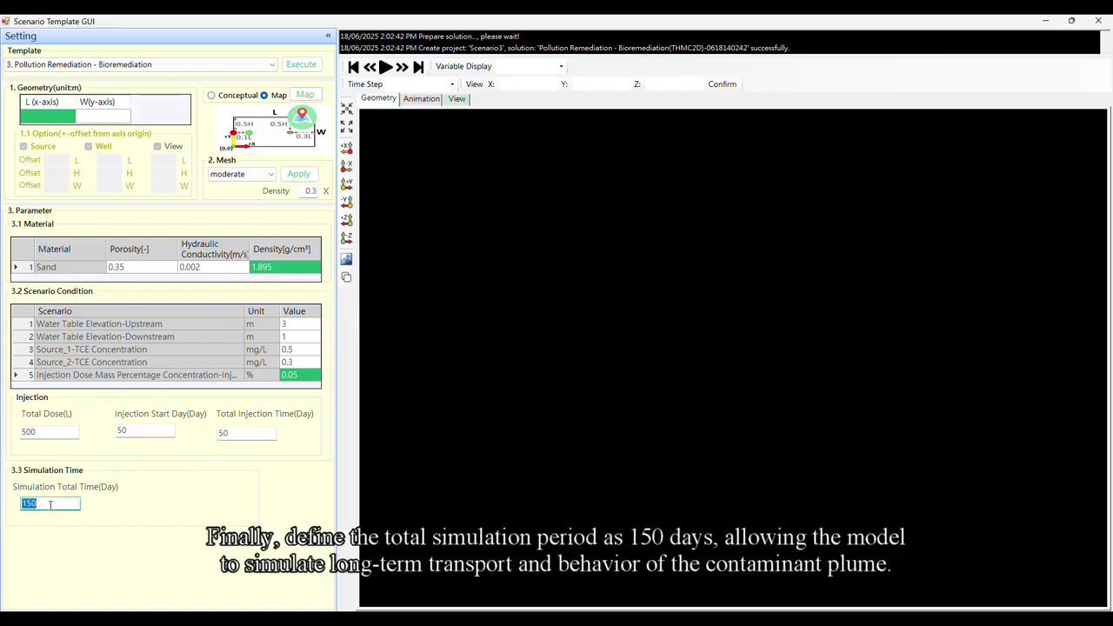
{"action": "left_click", "coordinate": [50, 505]}
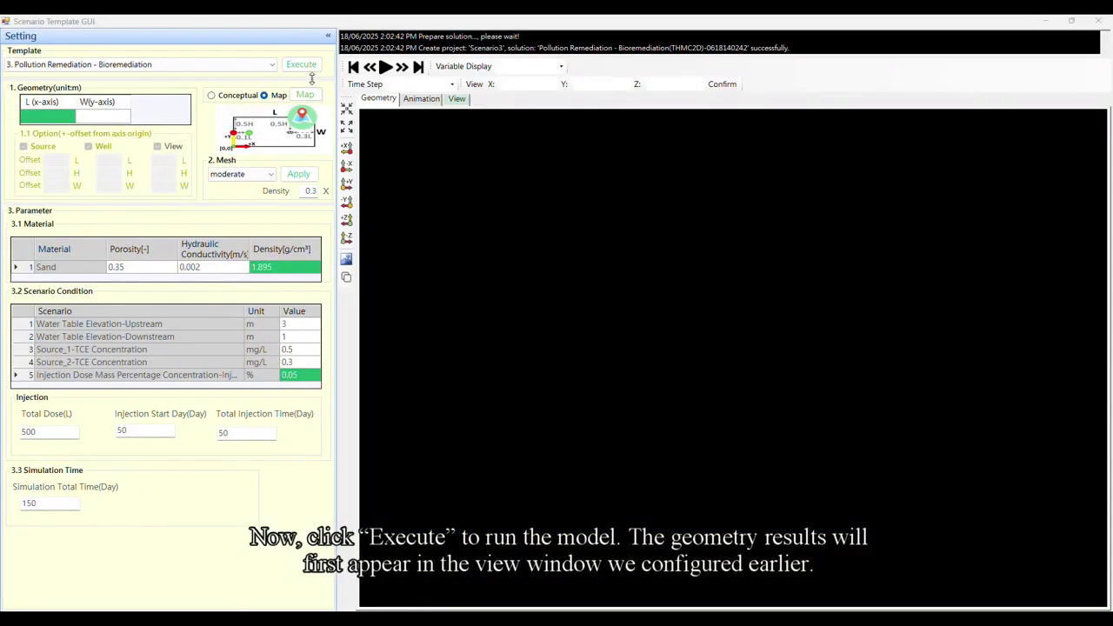
- Execute the bioremediation model and play the result animation through all time steps
{"action": "left_click", "coordinate": [306, 67]}
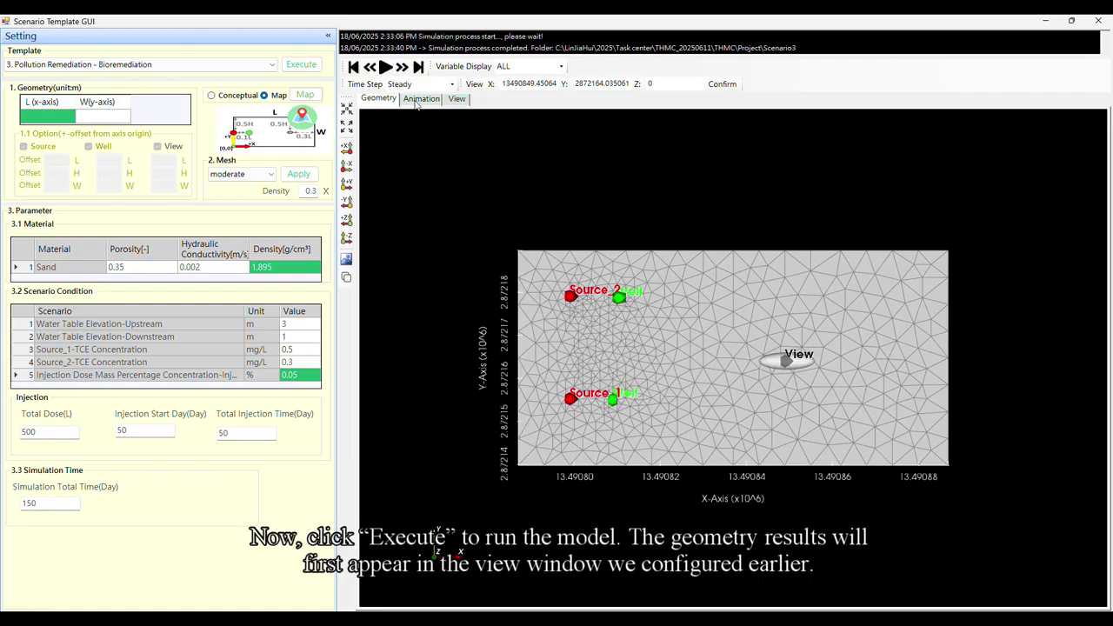
{"action": "left_click", "coordinate": [419, 99]}
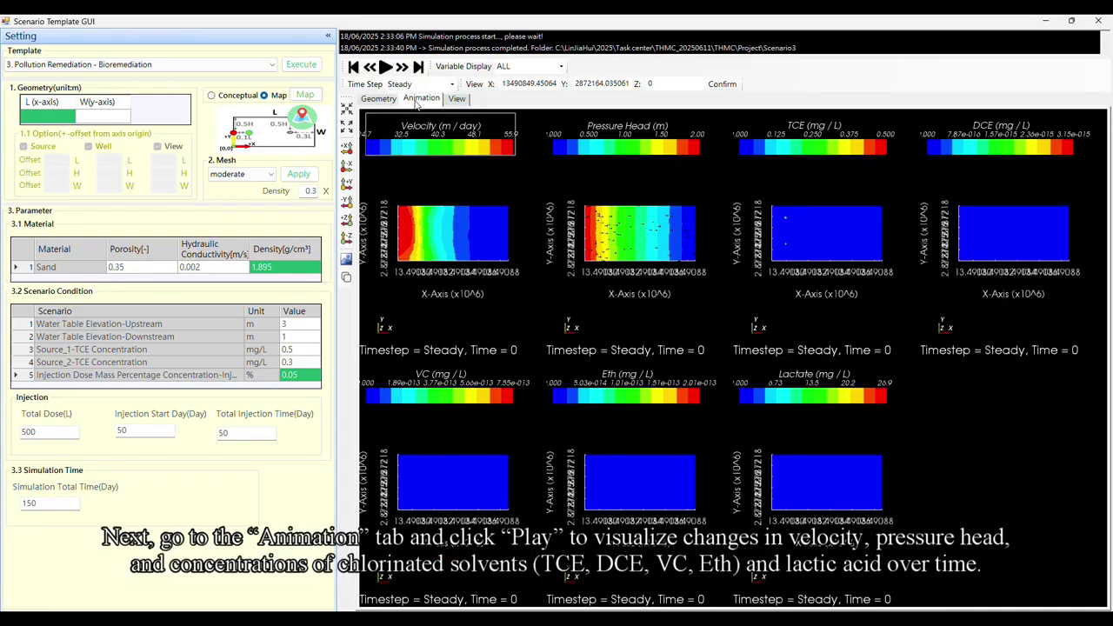
{"action": "left_click", "coordinate": [385, 67]}
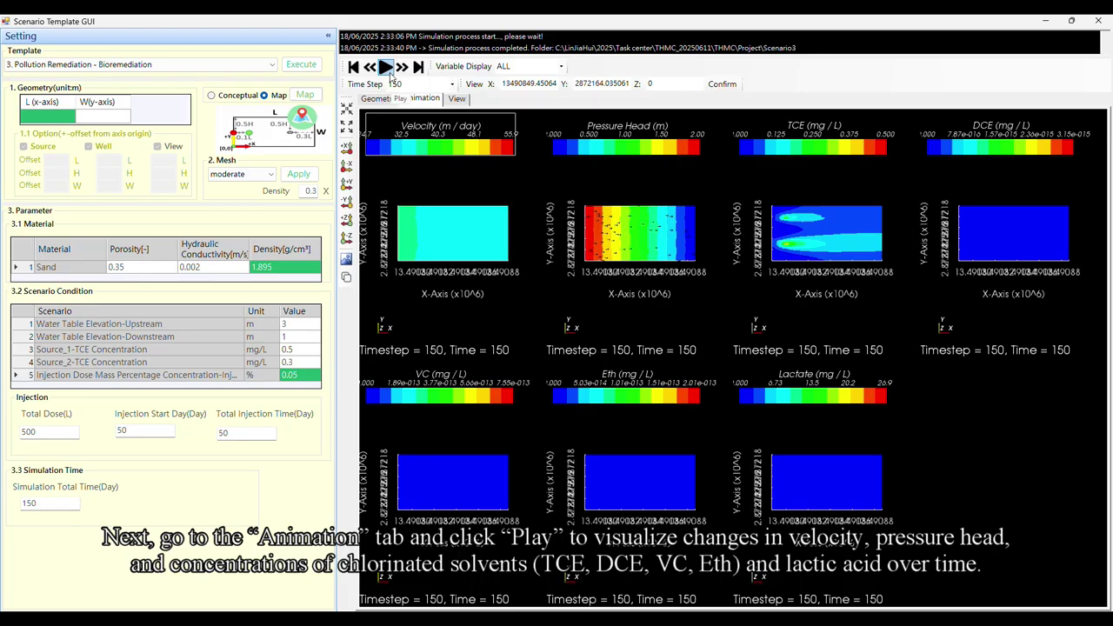
- Collapse the settings and examine the velocity, pressure head and concentration charts at the observation point
{"action": "left_click", "coordinate": [327, 36]}
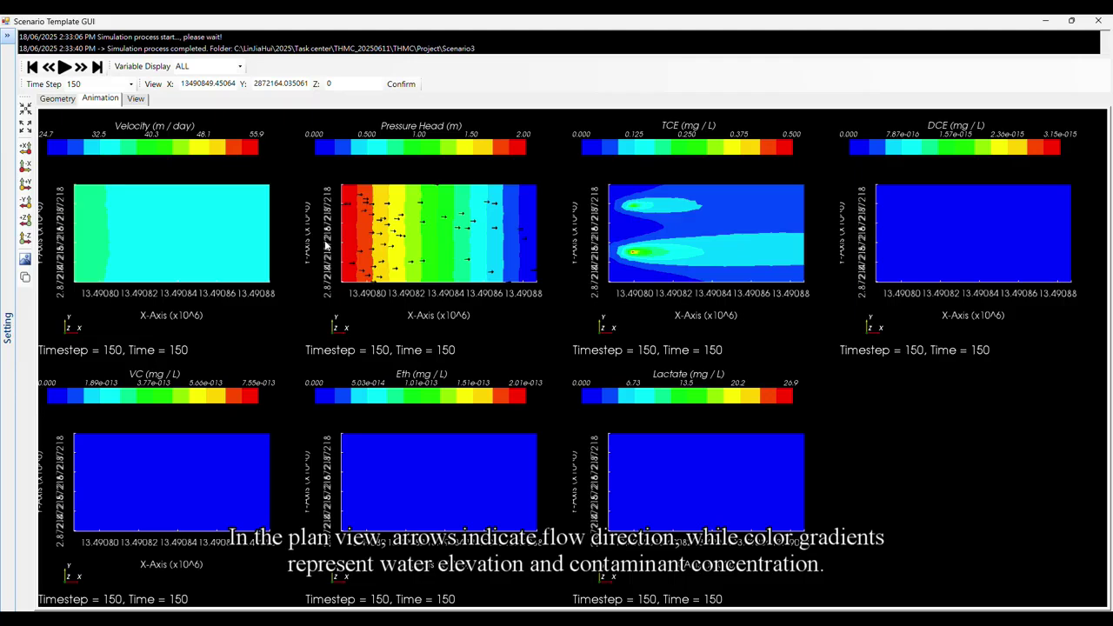
{"action": "left_click", "coordinate": [137, 99]}
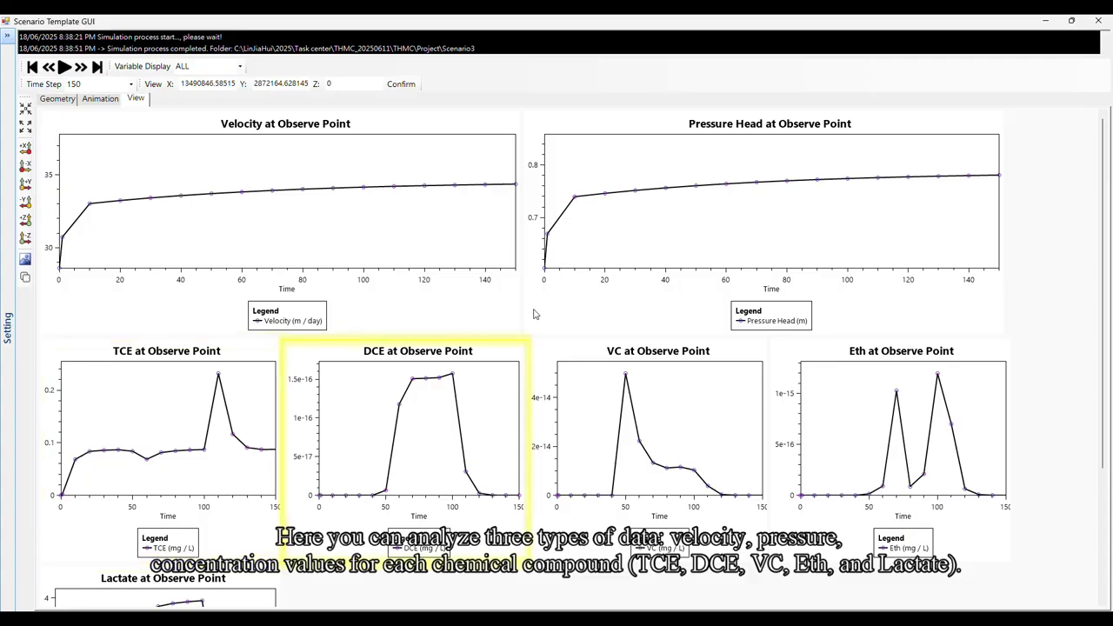
{"action": "scroll", "coordinate": [535, 314], "scroll_direction": "down", "scroll_amount": 3}
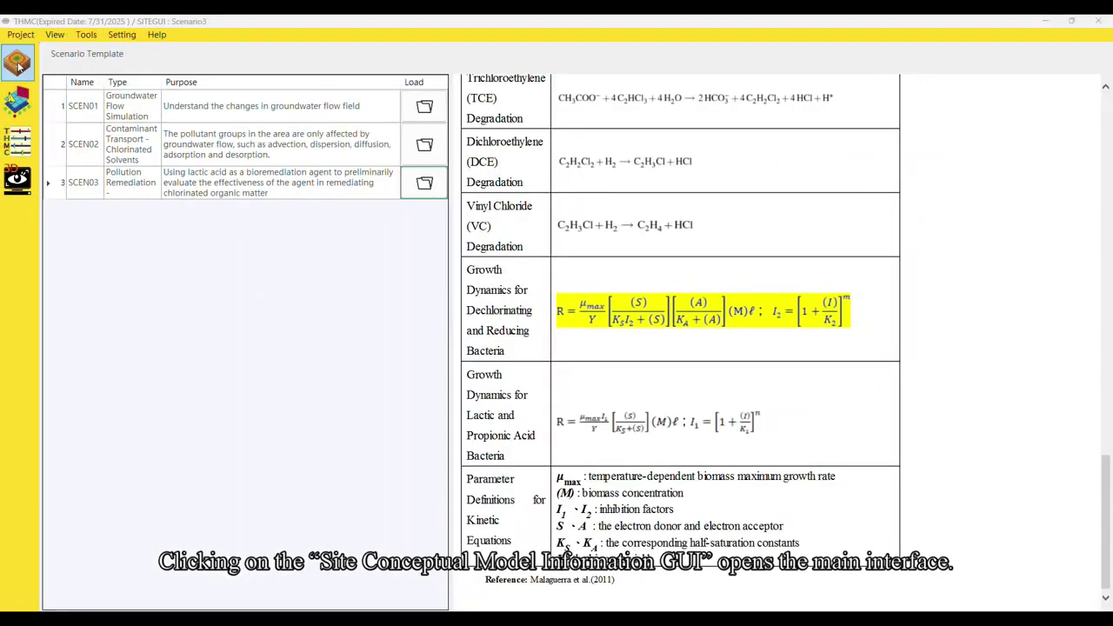
- Open the Site Conceptual Model Information GUI and examine the TCE render view and the result spreadsheet
{"action": "left_click", "coordinate": [18, 65]}
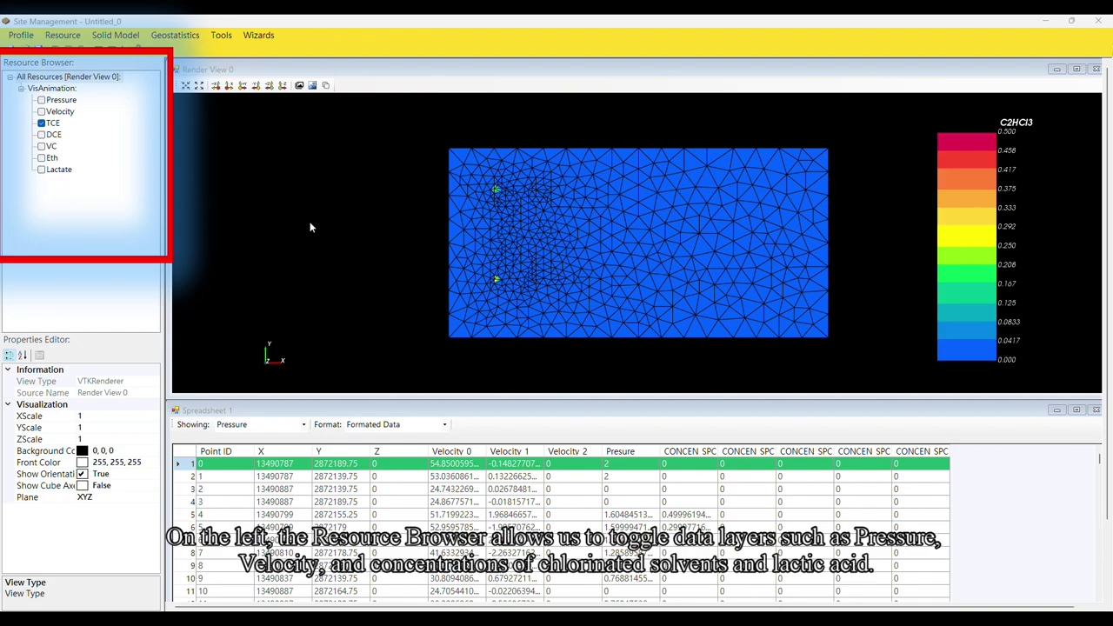
{"action": "scroll", "coordinate": [416, 223], "scroll_direction": "up", "scroll_amount": 3}
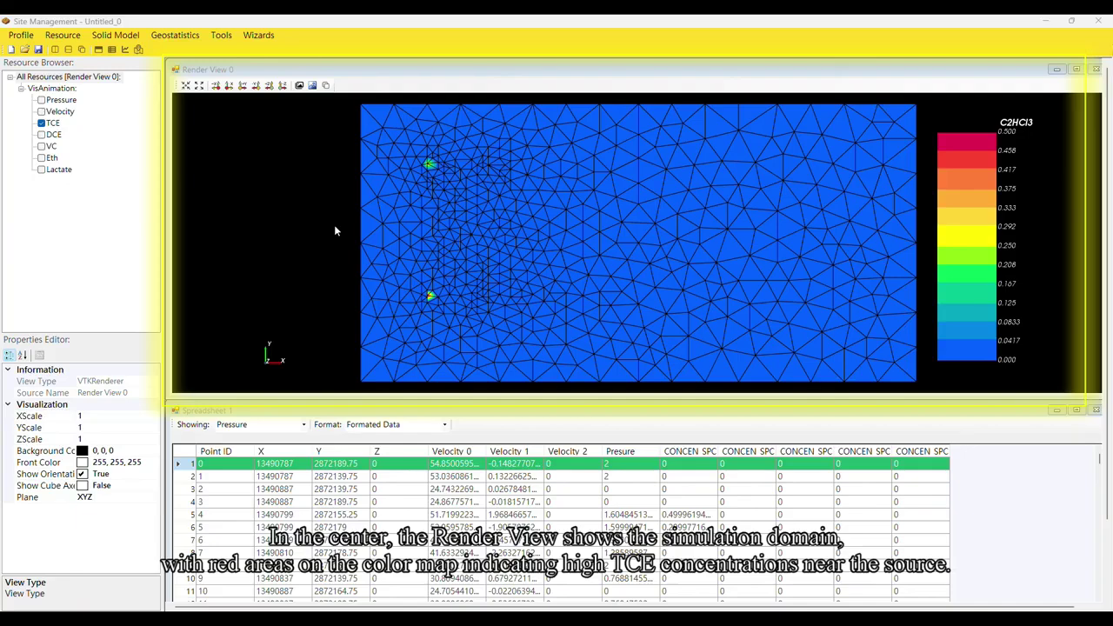
{"action": "left_click", "coordinate": [317, 412]}
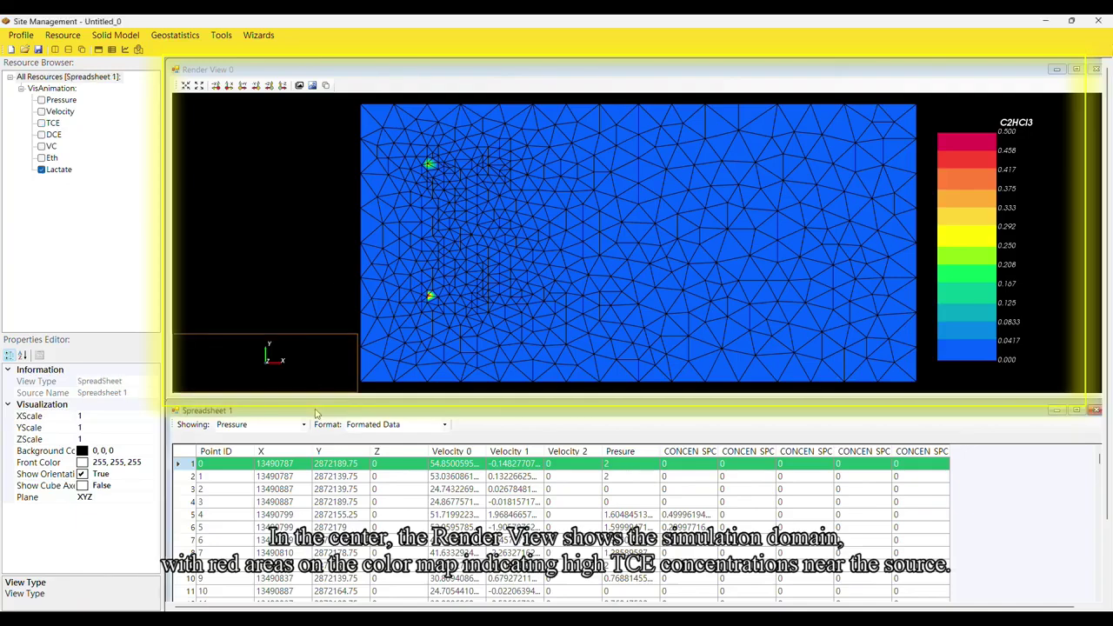
- Add a new map using EPSG 3857 and frame the simulation domain on it
{"action": "left_click_drag", "start_coordinate": [320, 401], "coordinate": [322, 393]}
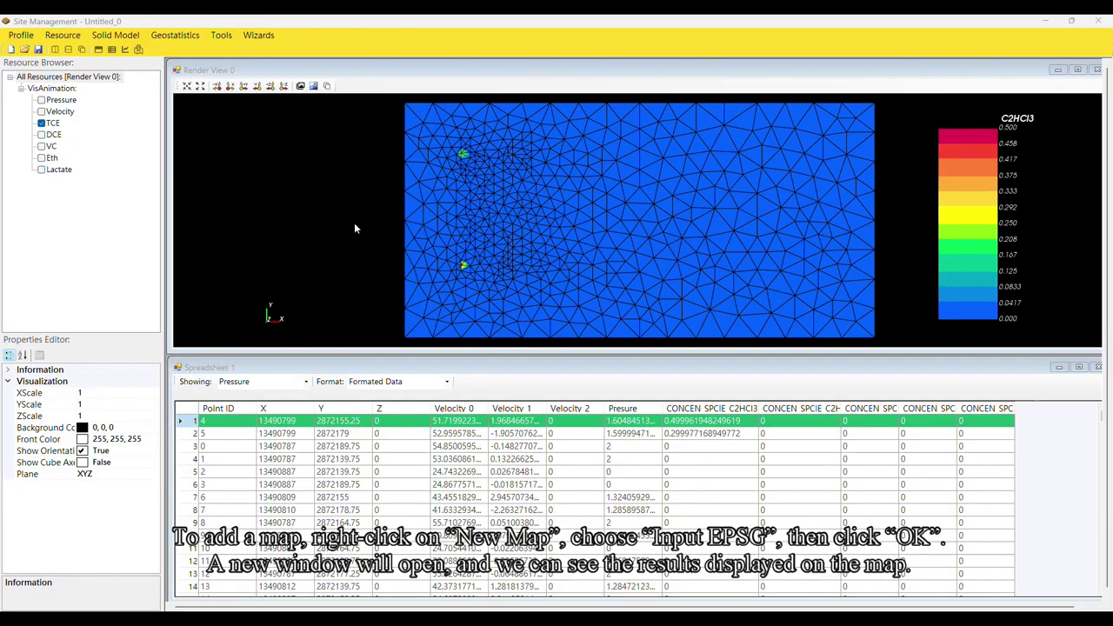
{"action": "left_click", "coordinate": [137, 50]}
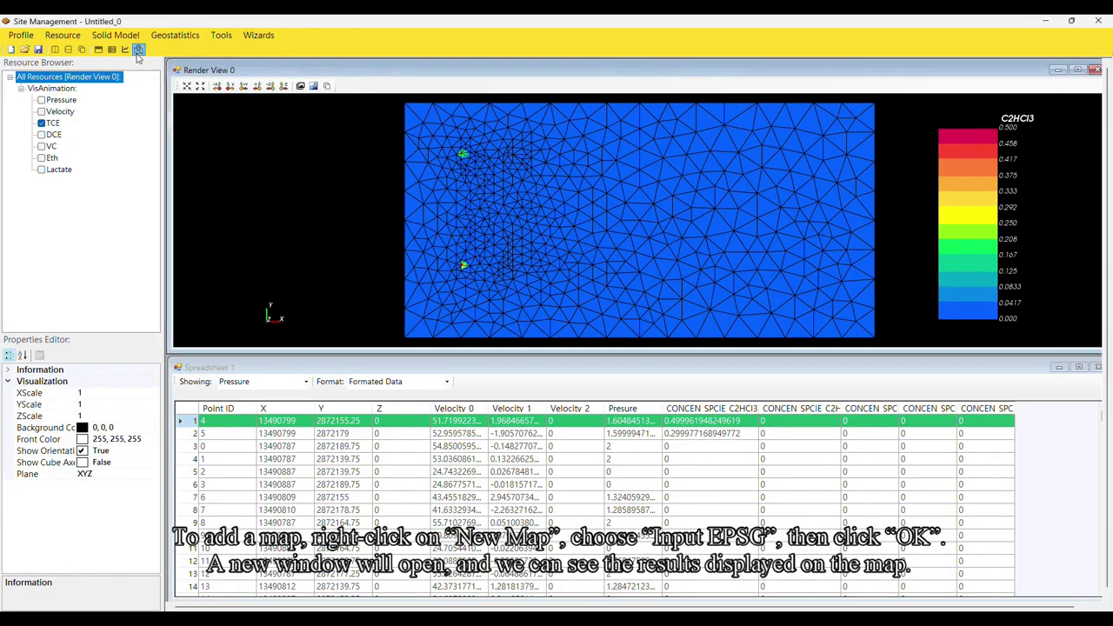
{"action": "left_click", "coordinate": [137, 51]}
{"action": "left_click", "coordinate": [97, 103]}
{"action": "left_click", "coordinate": [108, 121]}
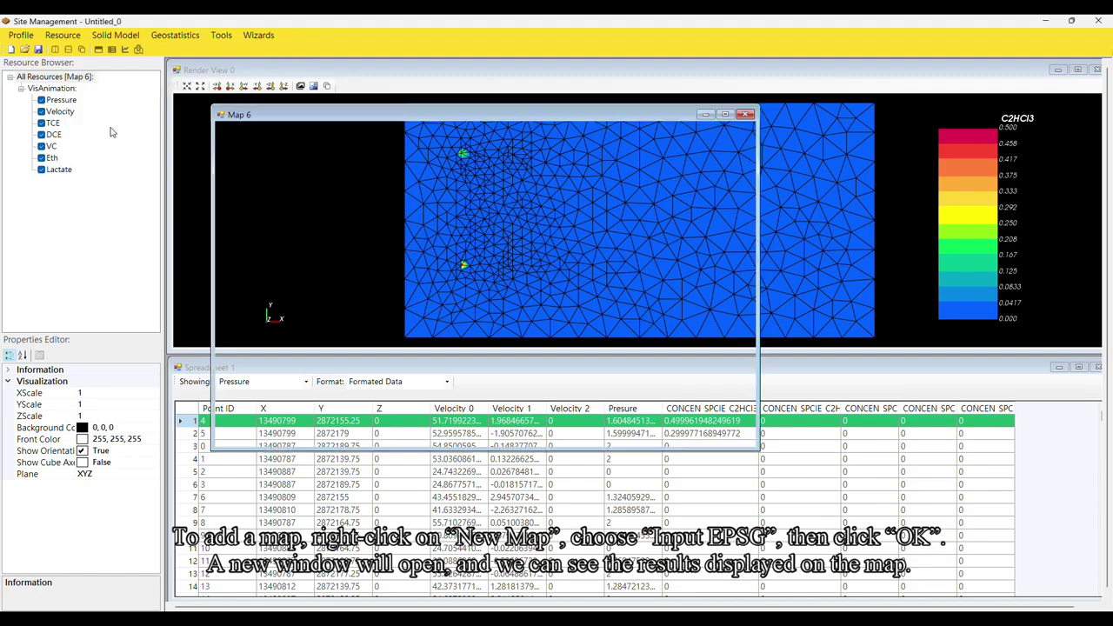
{"action": "scroll", "coordinate": [183, 107], "scroll_direction": "down", "scroll_amount": 1}
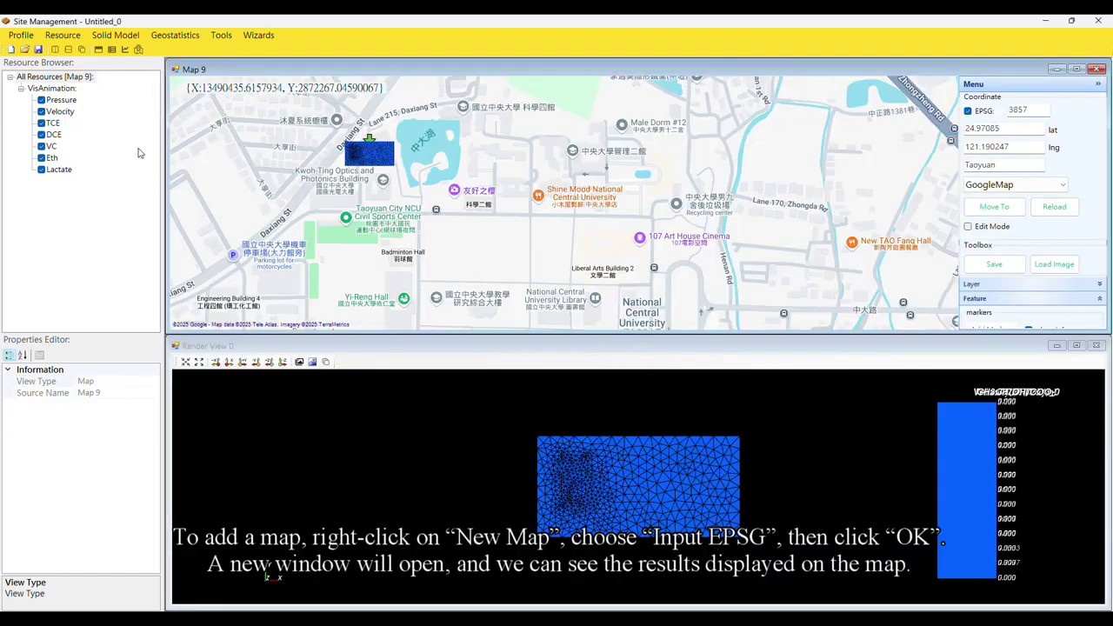
{"action": "scroll", "coordinate": [374, 196], "scroll_direction": "up", "scroll_amount": 2}
{"action": "left_click_drag", "start_coordinate": [374, 194], "coordinate": [577, 319]}
{"action": "left_click_drag", "start_coordinate": [558, 148], "coordinate": [616, 253]}
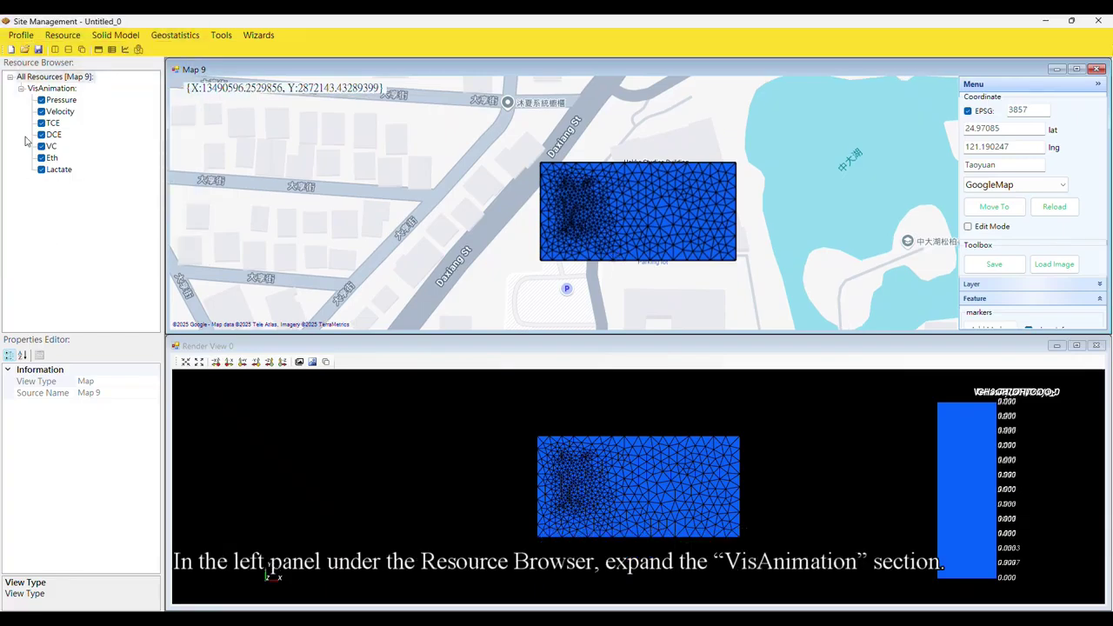
- Review the VisAnimation outputs and the color map, information and rendering properties of the TCE result in the render view
{"action": "left_click", "coordinate": [52, 79]}
{"action": "left_click", "coordinate": [54, 89]}
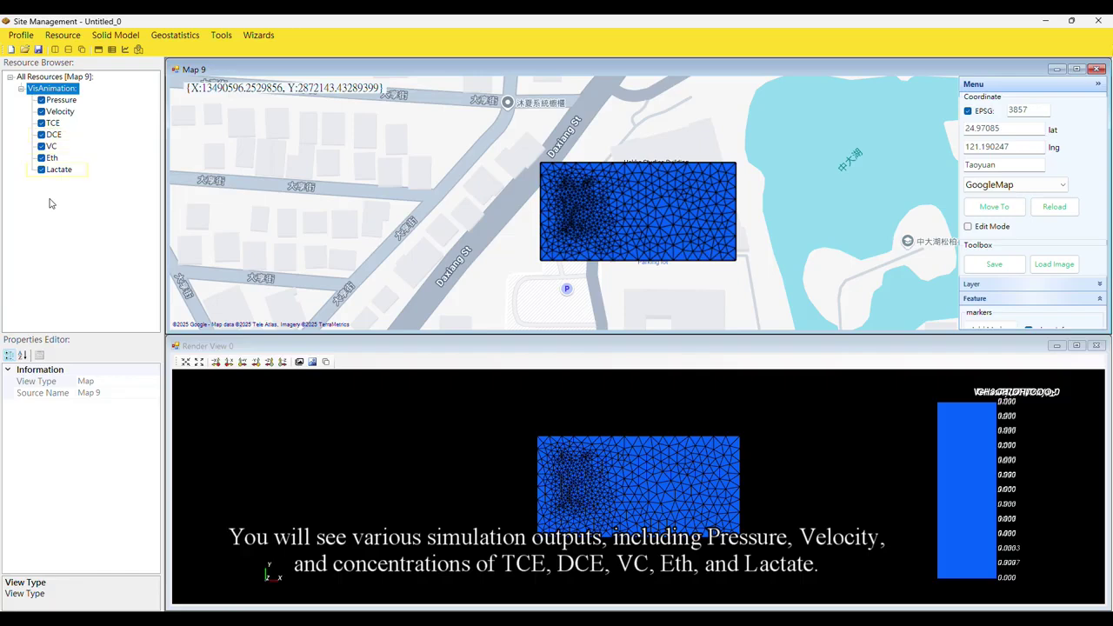
{"action": "left_click", "coordinate": [292, 349]}
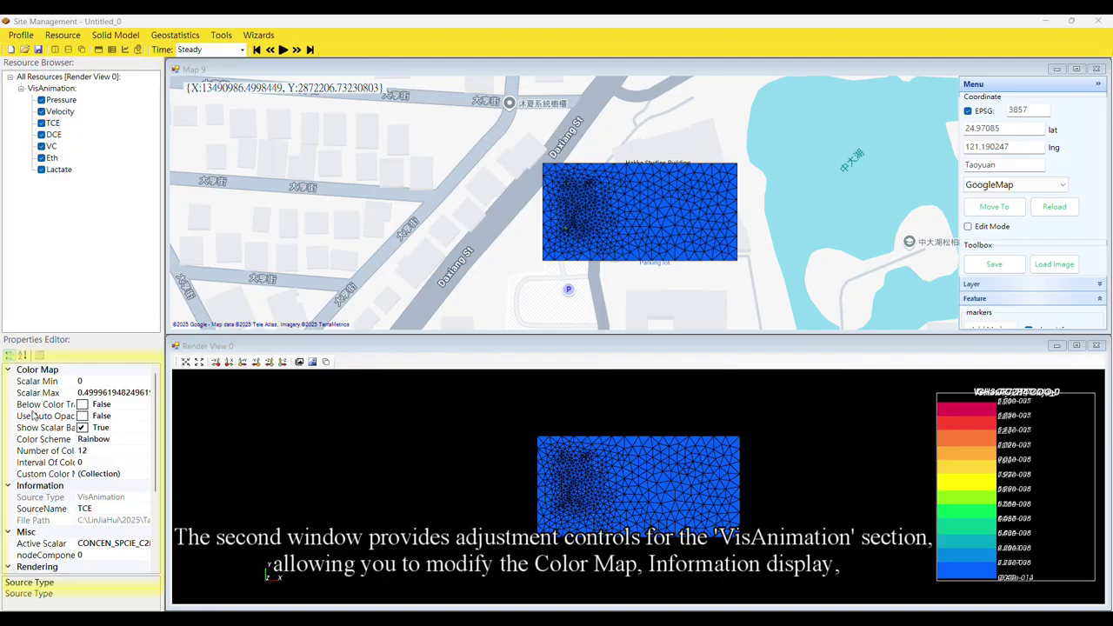
{"action": "scroll", "coordinate": [33, 416], "scroll_direction": "down", "scroll_amount": 1}
{"action": "scroll", "coordinate": [33, 416], "scroll_direction": "down", "scroll_amount": 6}
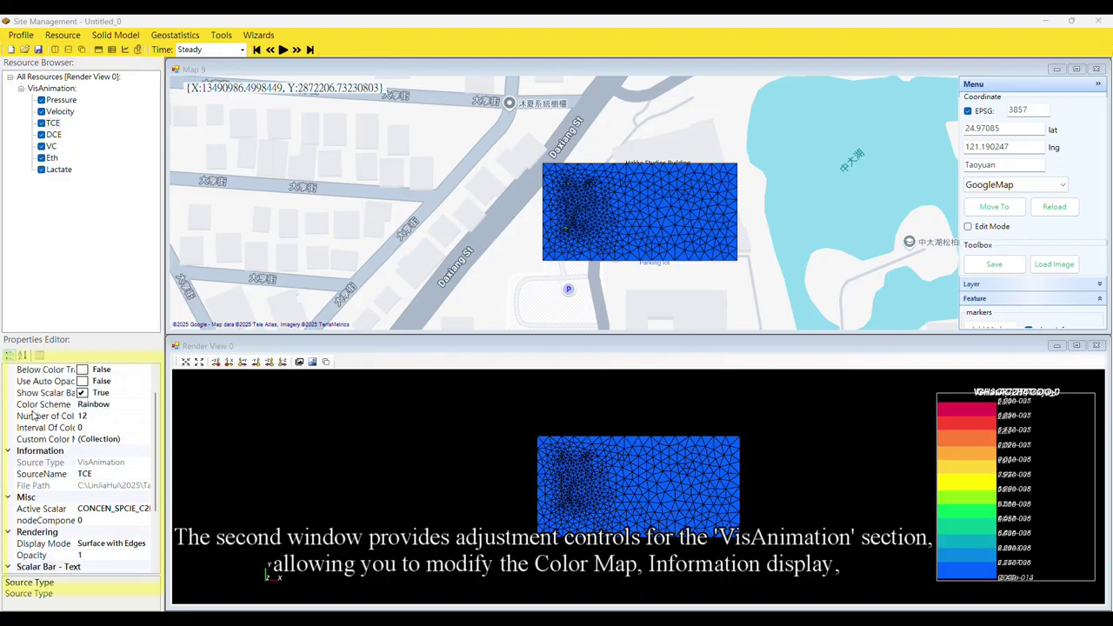
{"action": "scroll", "coordinate": [33, 416], "scroll_direction": "down", "scroll_amount": 4}
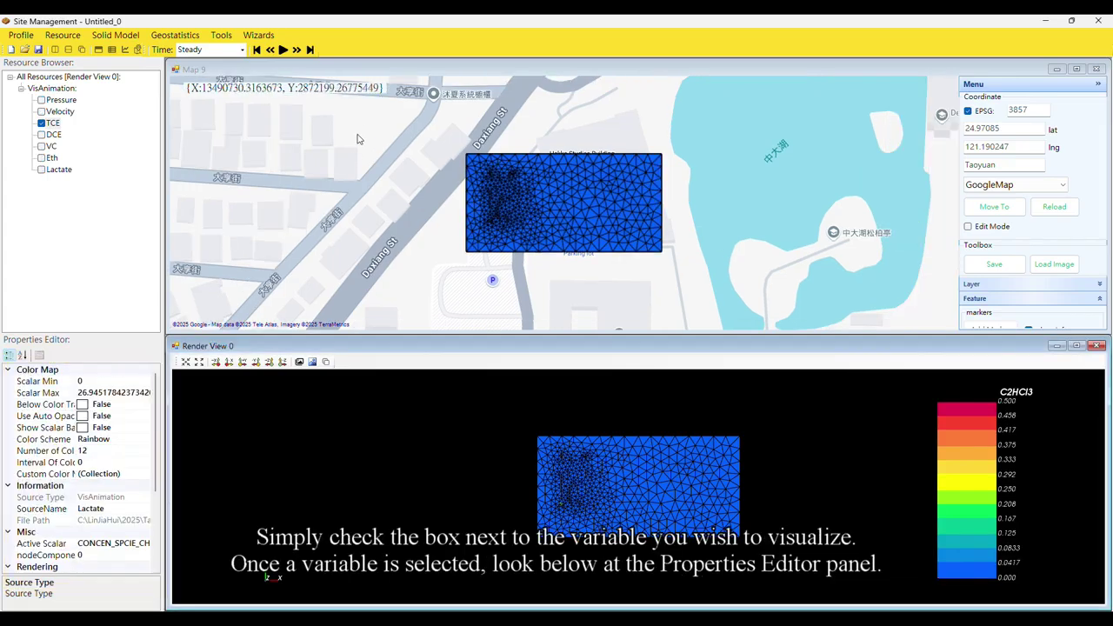
- Show only TCE on the map by turning off Pressure, Velocity, DCE, VC, Eth and Lactate
{"action": "left_click", "coordinate": [261, 130]}
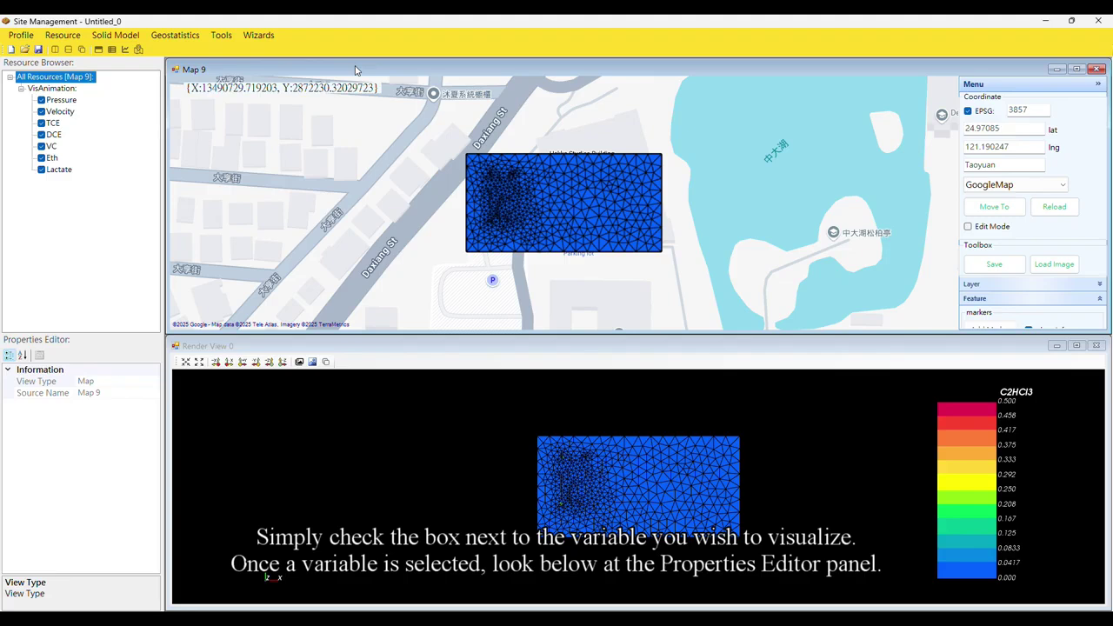
{"action": "left_click", "coordinate": [42, 100]}
{"action": "left_click", "coordinate": [42, 111]}
{"action": "left_click", "coordinate": [42, 135]}
{"action": "left_click", "coordinate": [42, 146]}
{"action": "left_click", "coordinate": [42, 157]}
{"action": "left_click", "coordinate": [42, 169]}
- Set the color scheme of the TCE result in the render view to Plasma
{"action": "left_click", "coordinate": [331, 348]}
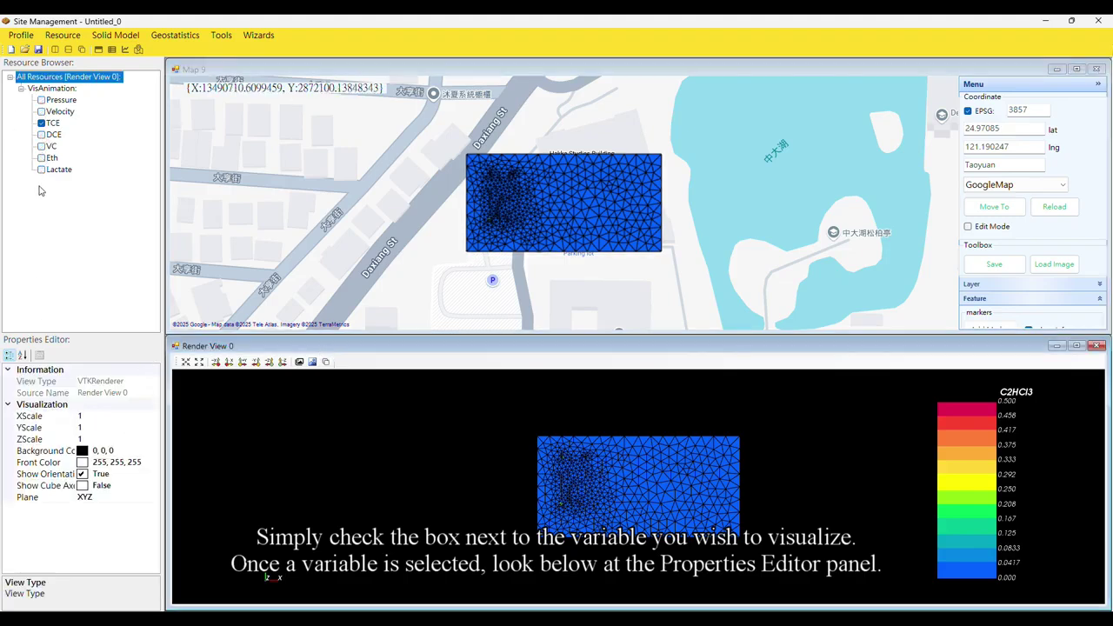
{"action": "left_click", "coordinate": [56, 126]}
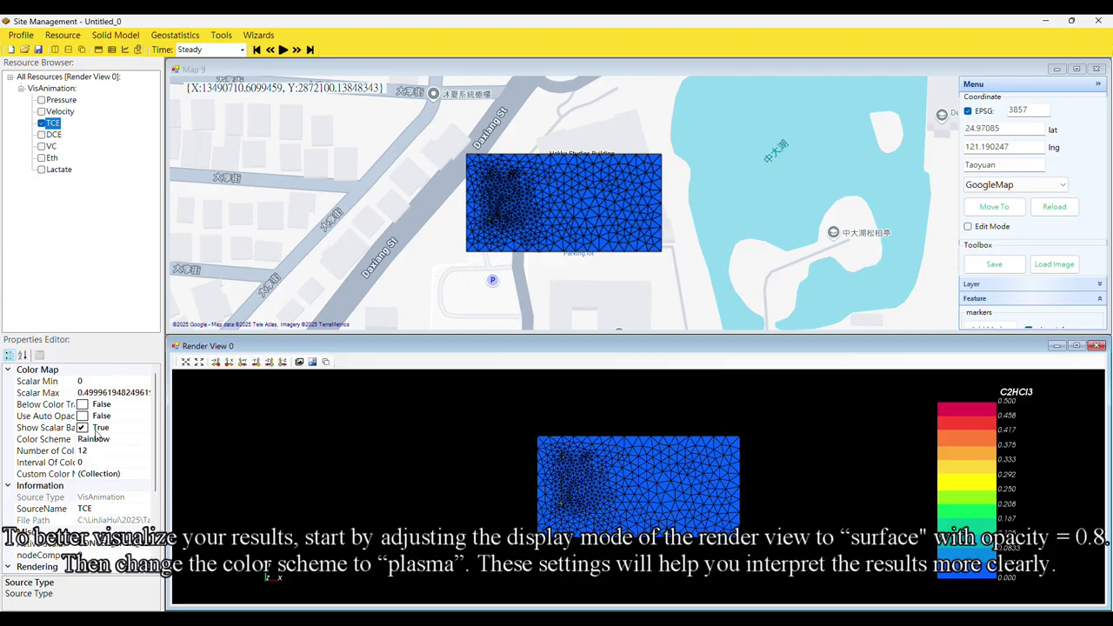
{"action": "left_click", "coordinate": [105, 440]}
{"action": "left_click", "coordinate": [143, 439]}
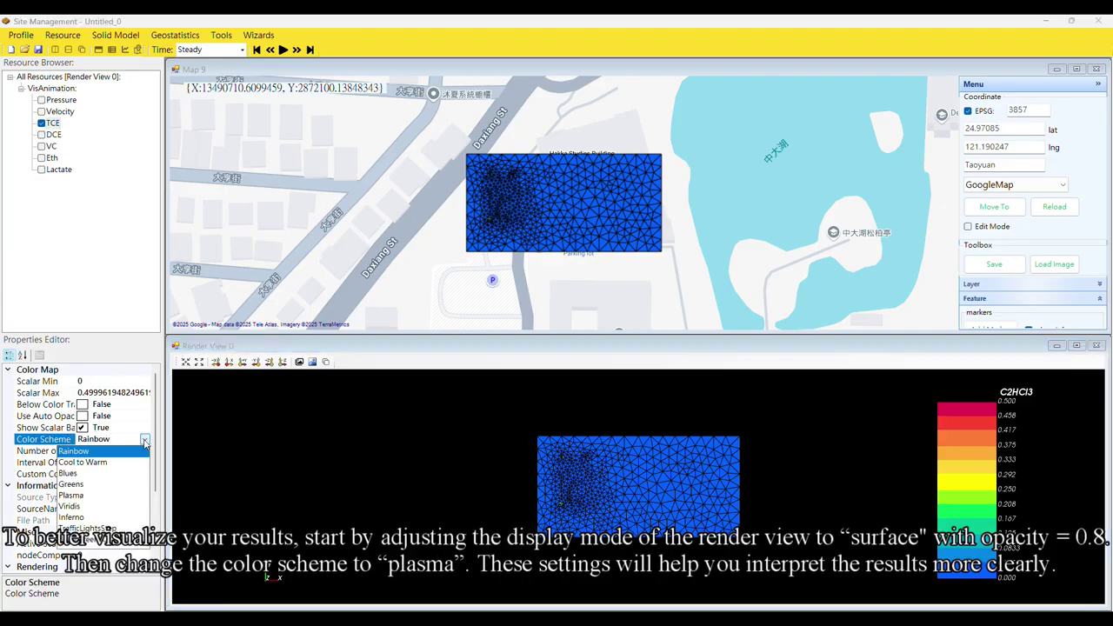
{"action": "left_click", "coordinate": [84, 496]}
- Set the TCE result's display mode to Surface and its opacity to 0.8
{"action": "scroll", "coordinate": [153, 497], "scroll_direction": "down", "scroll_amount": 3}
{"action": "scroll", "coordinate": [153, 496], "scroll_direction": "down", "scroll_amount": 3}
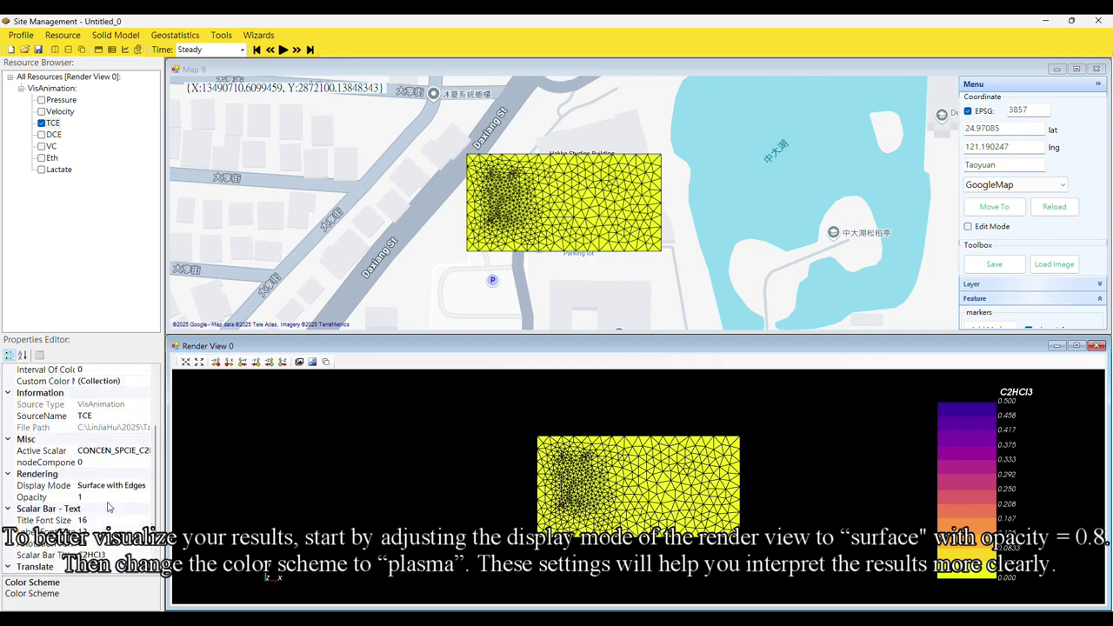
{"action": "left_click", "coordinate": [126, 485]}
{"action": "left_click", "coordinate": [144, 486]}
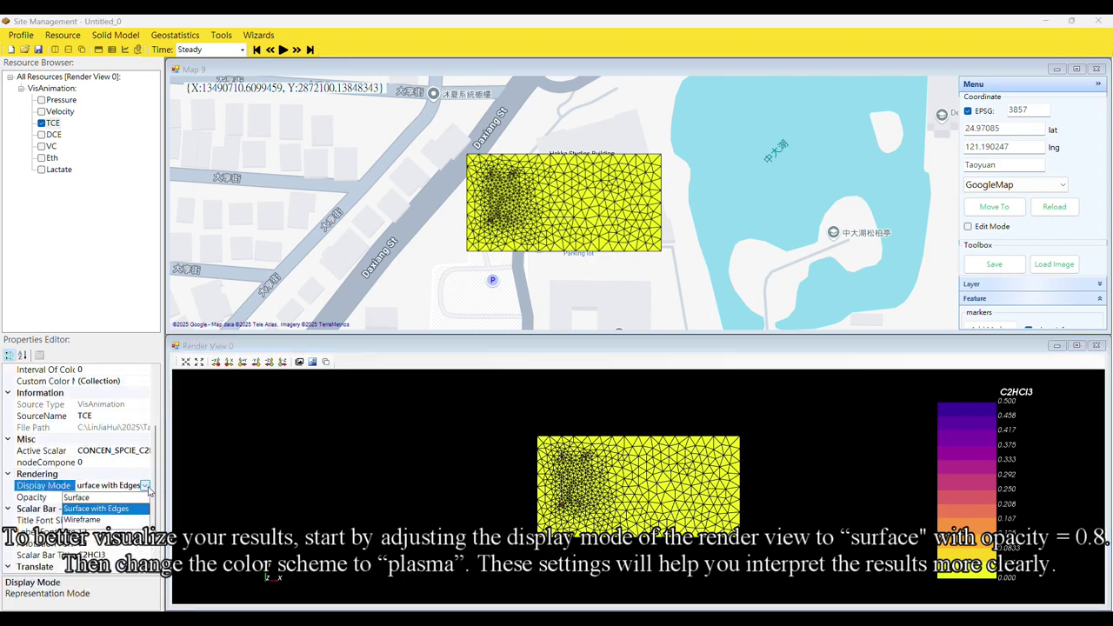
{"action": "left_click", "coordinate": [117, 508]}
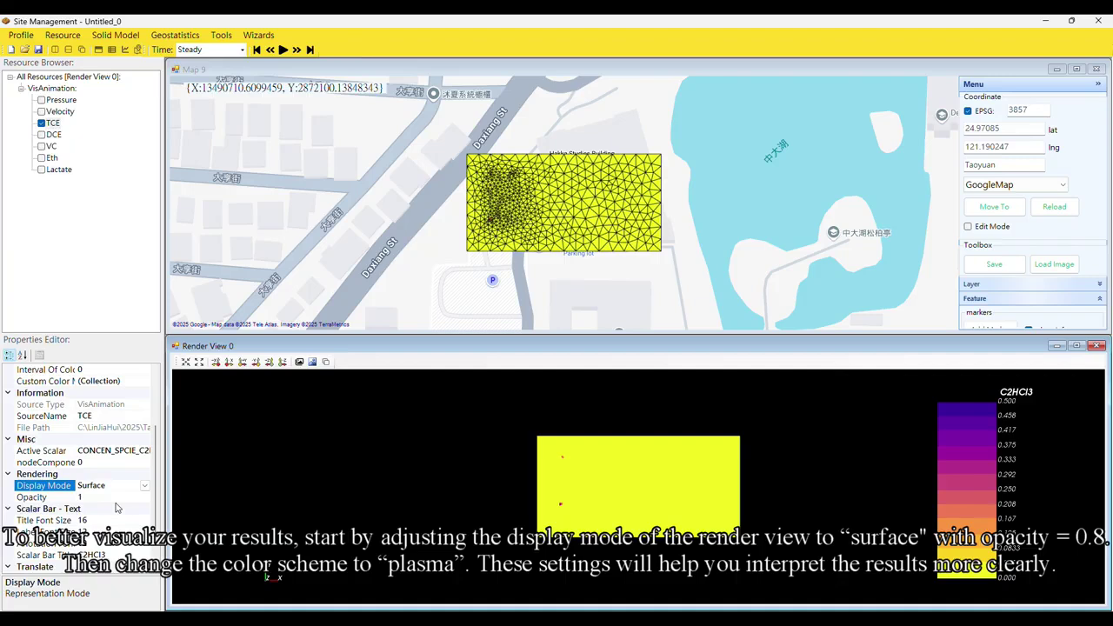
{"action": "left_click", "coordinate": [106, 496]}
{"action": "type", "text": "0.8"}
{"action": "key", "text": "Return"}
{"action": "left_click", "coordinate": [112, 474]}
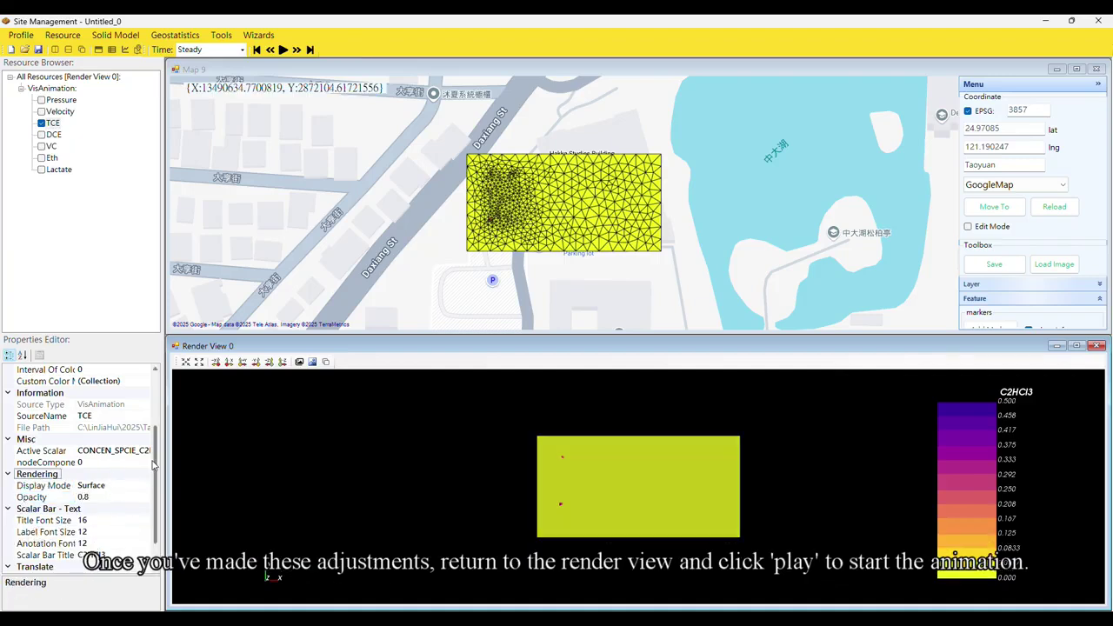
- Play the TCE result animation and watch the plume in both the render view and the map
{"action": "left_click", "coordinate": [296, 348]}
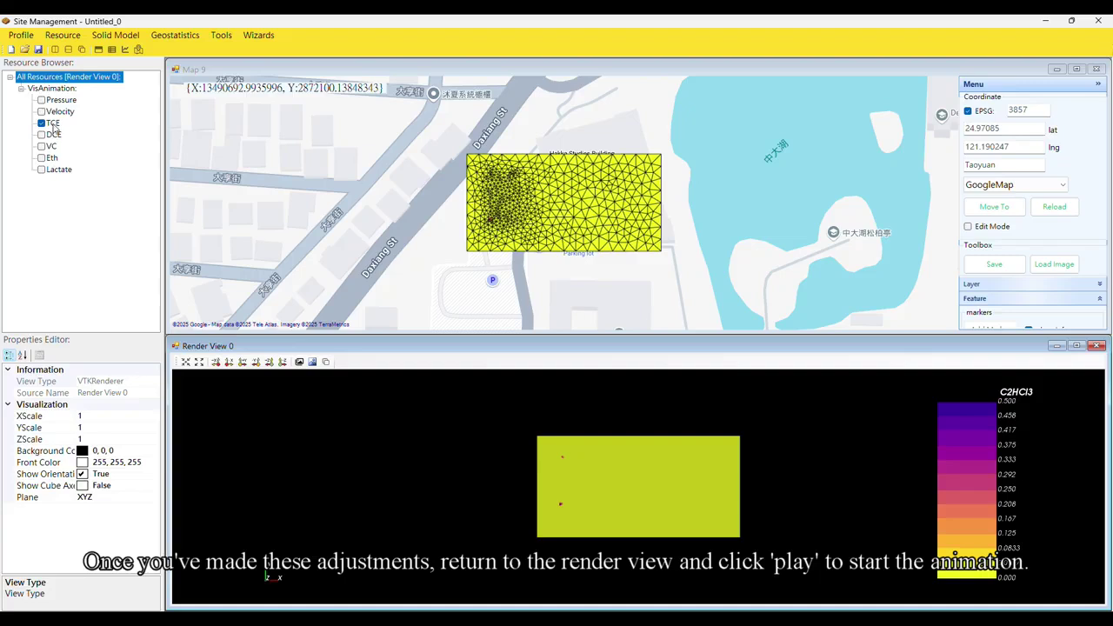
{"action": "left_click", "coordinate": [52, 124]}
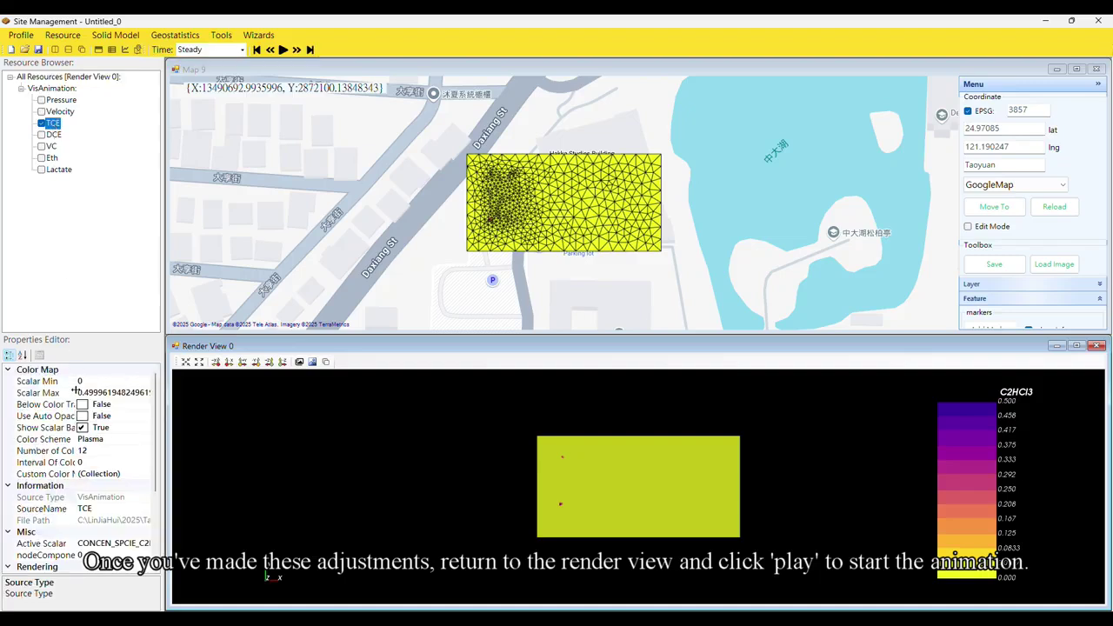
{"action": "left_click", "coordinate": [283, 50]}
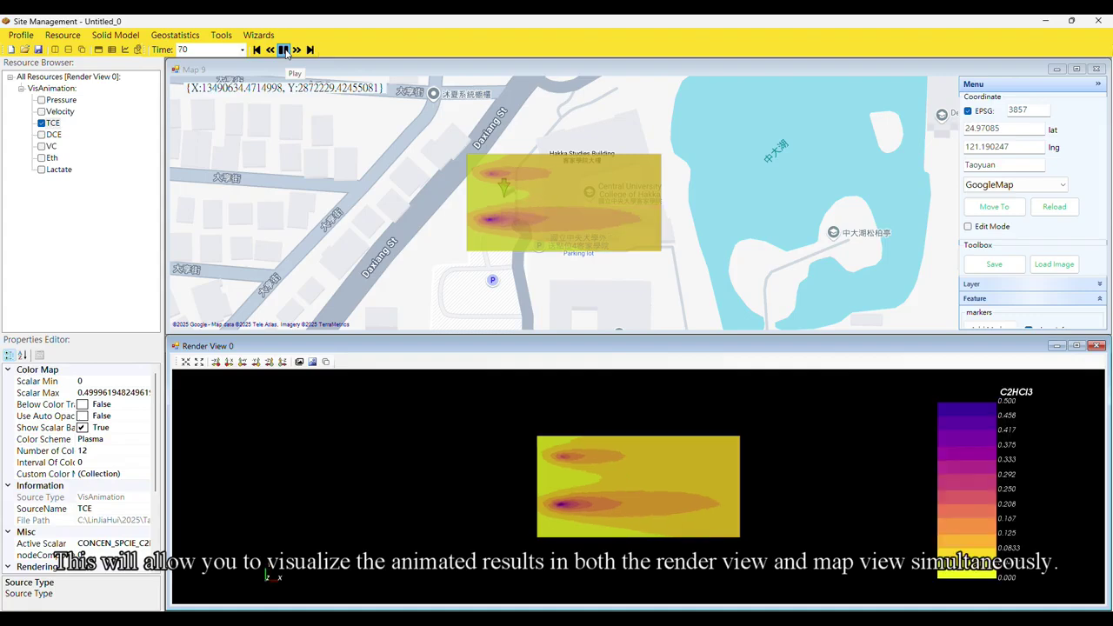
{"action": "left_click", "coordinate": [286, 52]}
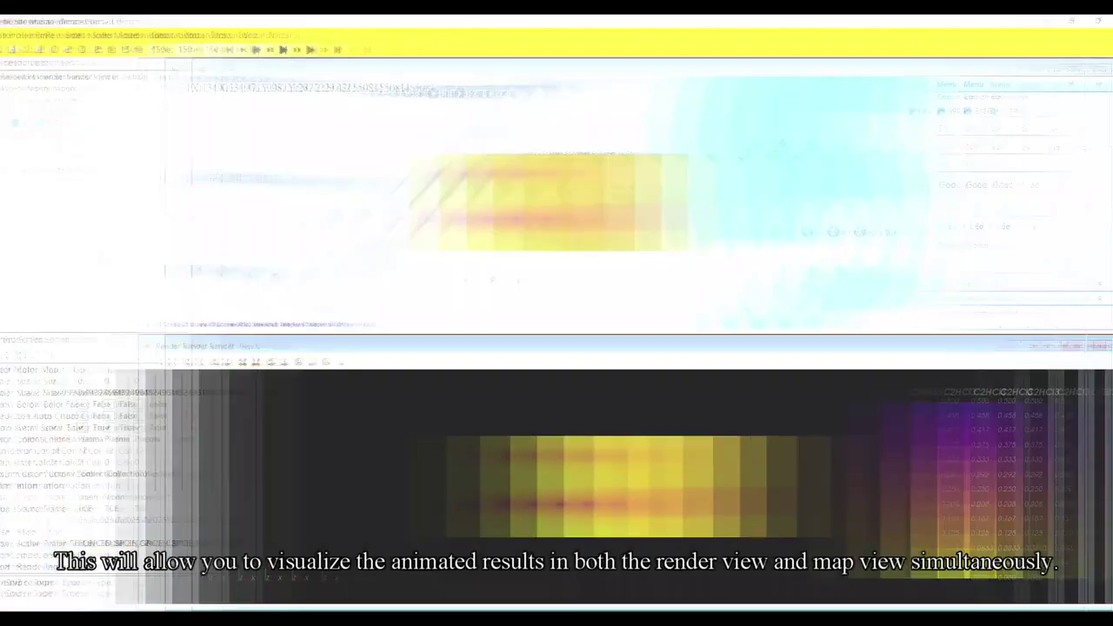